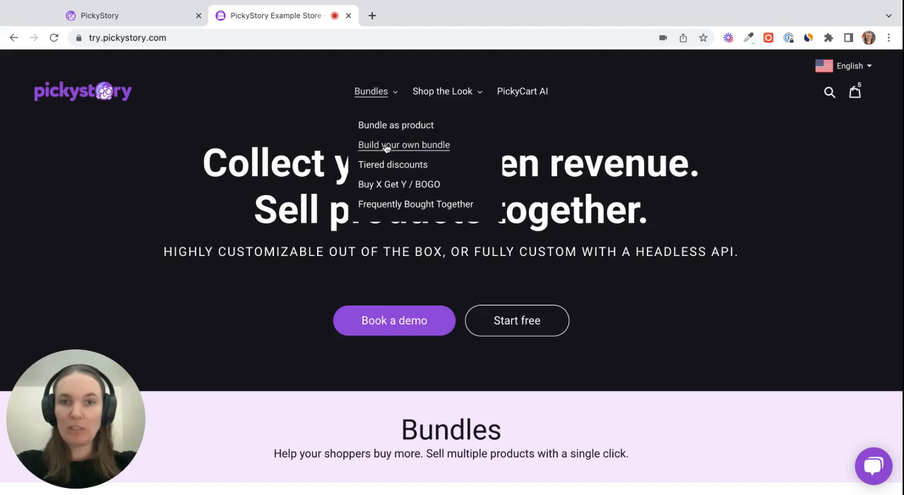
Open the Build your own bundle demo page and examine the T-shirt products offered in its single-section builder
{"action": "left_click", "coordinate": [404, 145]}
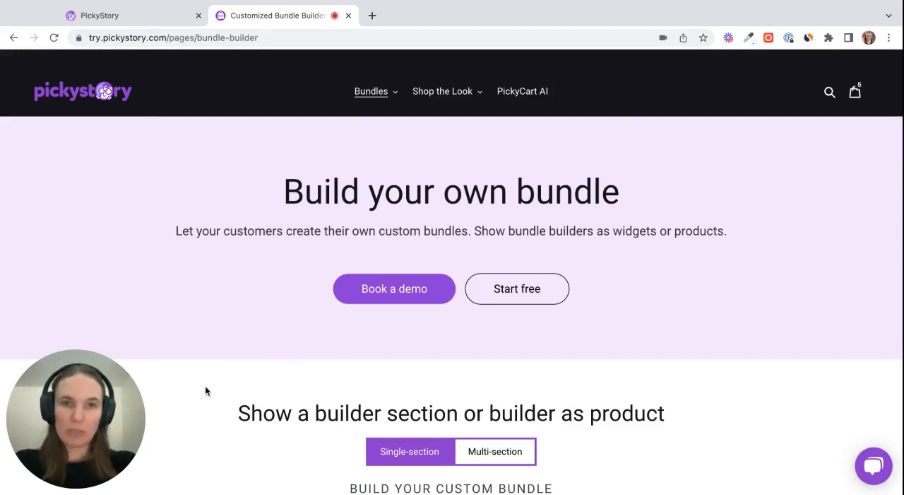
{"action": "scroll", "coordinate": [205, 391], "scroll_direction": "down", "scroll_amount": 5}
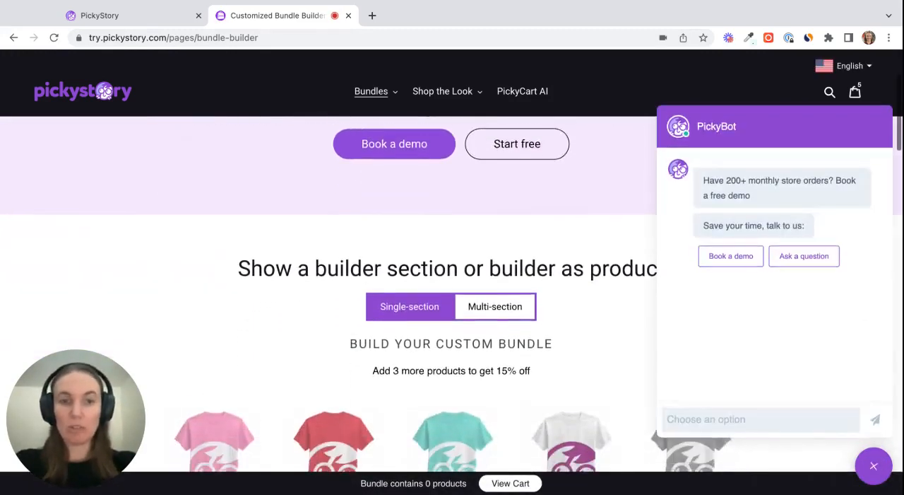
{"action": "left_click", "coordinate": [874, 466]}
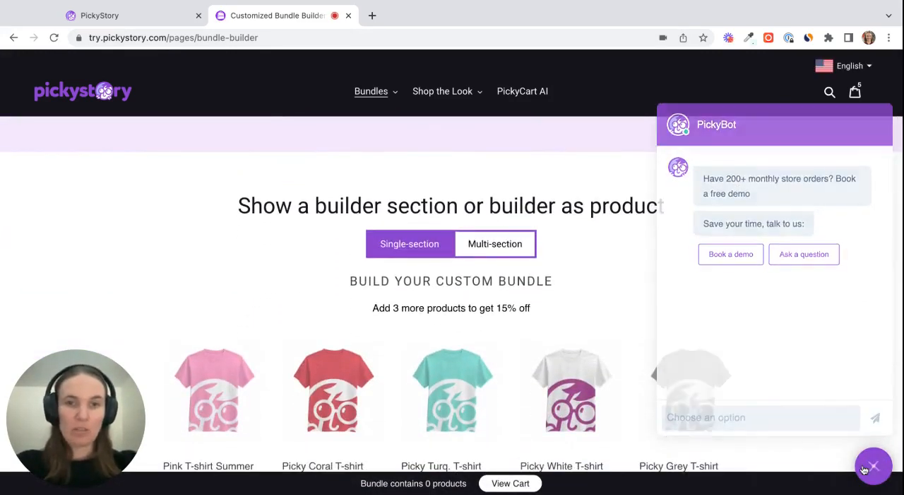
{"action": "scroll", "coordinate": [755, 396], "scroll_direction": "down", "scroll_amount": 1}
{"action": "scroll", "coordinate": [756, 370], "scroll_direction": "down", "scroll_amount": 1}
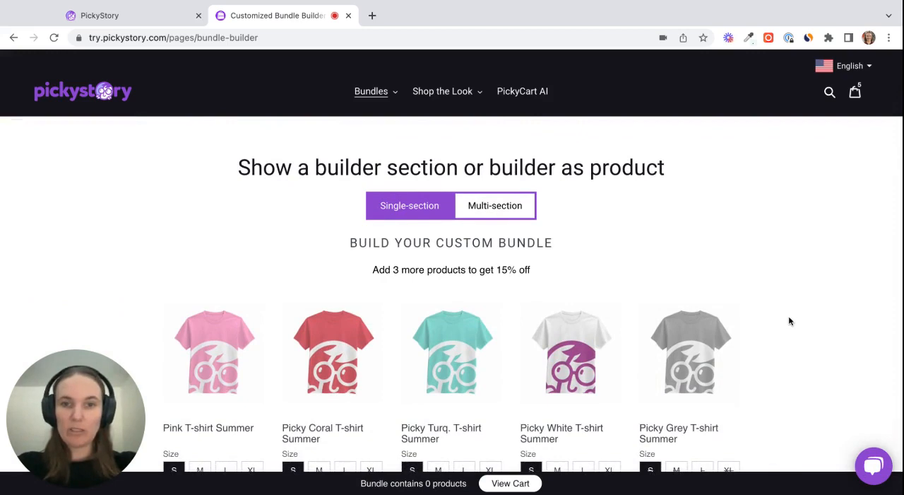
{"action": "scroll", "coordinate": [789, 321], "scroll_direction": "down", "scroll_amount": 8}
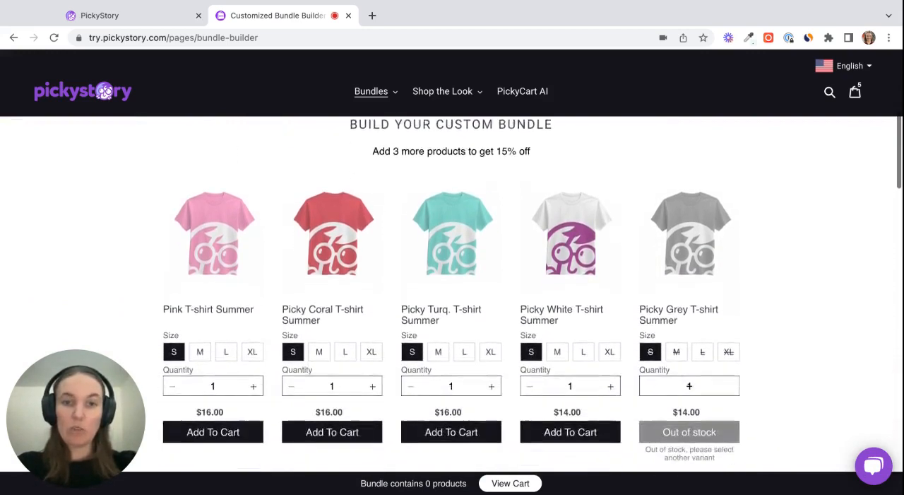
{"action": "scroll", "coordinate": [742, 356], "scroll_direction": "down", "scroll_amount": 5}
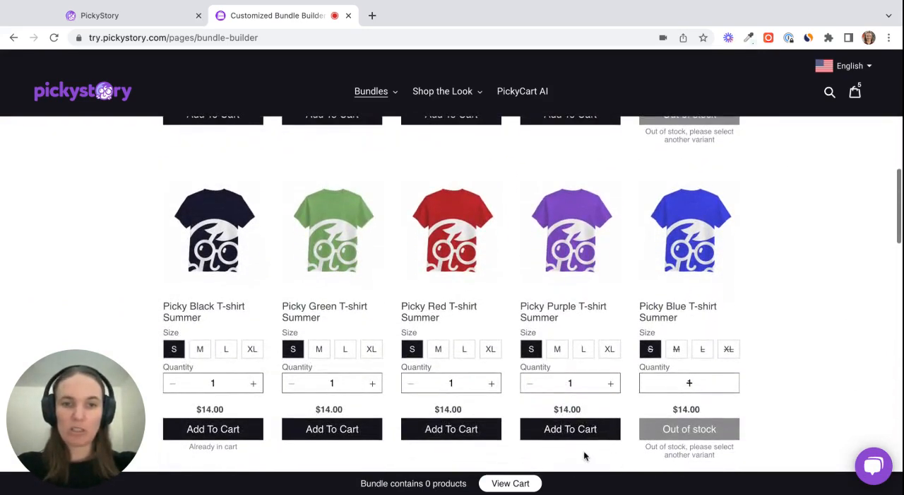
{"action": "scroll", "coordinate": [402, 241], "scroll_direction": "up", "scroll_amount": 1}
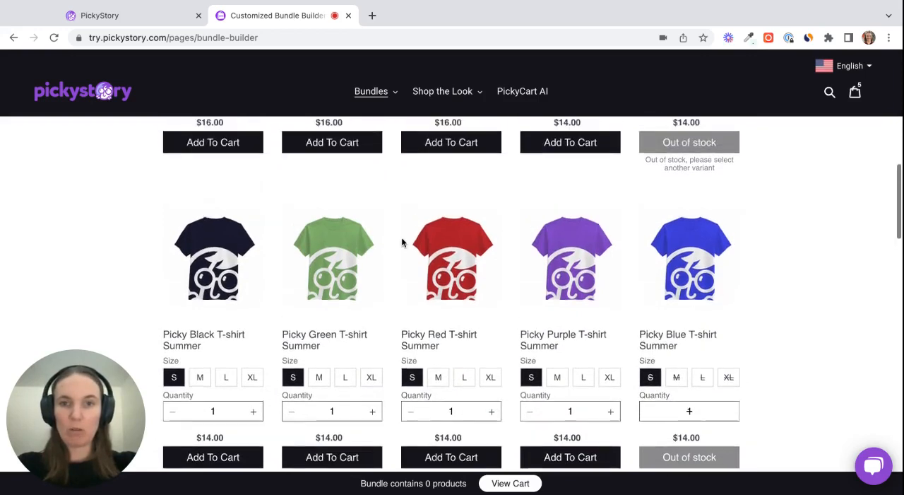
{"action": "scroll", "coordinate": [402, 242], "scroll_direction": "down", "scroll_amount": 3}
{"action": "scroll", "coordinate": [402, 242], "scroll_direction": "up", "scroll_amount": 10}
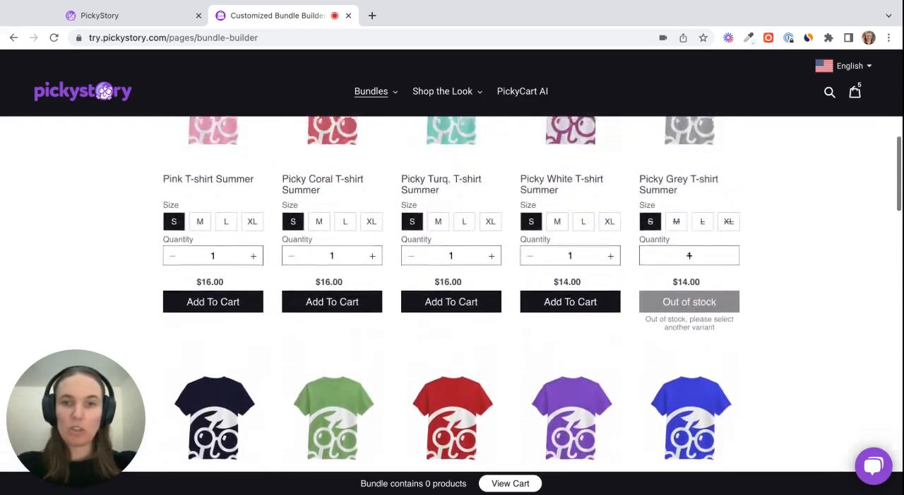
{"action": "scroll", "coordinate": [469, 238], "scroll_direction": "up", "scroll_amount": 3}
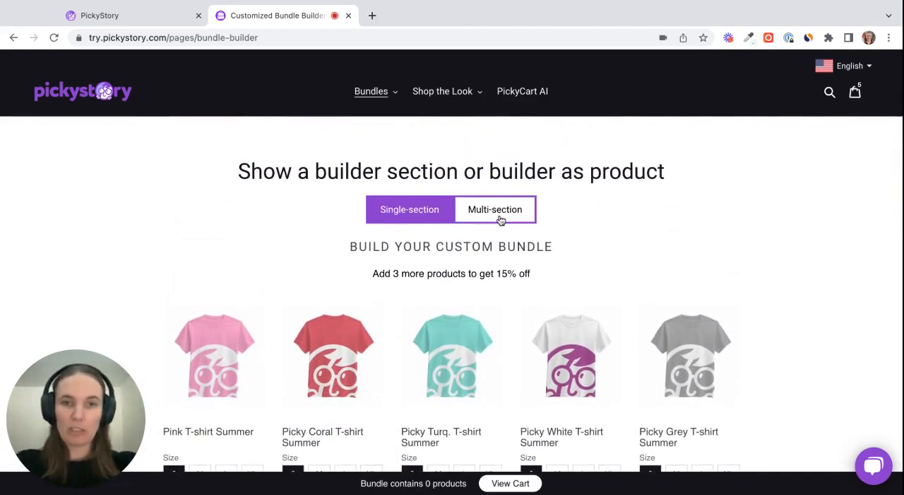
Show the multi-section builder and look through its T-shirts, Jeans and Sneakers sections
{"action": "left_click", "coordinate": [497, 213]}
{"action": "scroll", "coordinate": [683, 302], "scroll_direction": "down", "scroll_amount": 2}
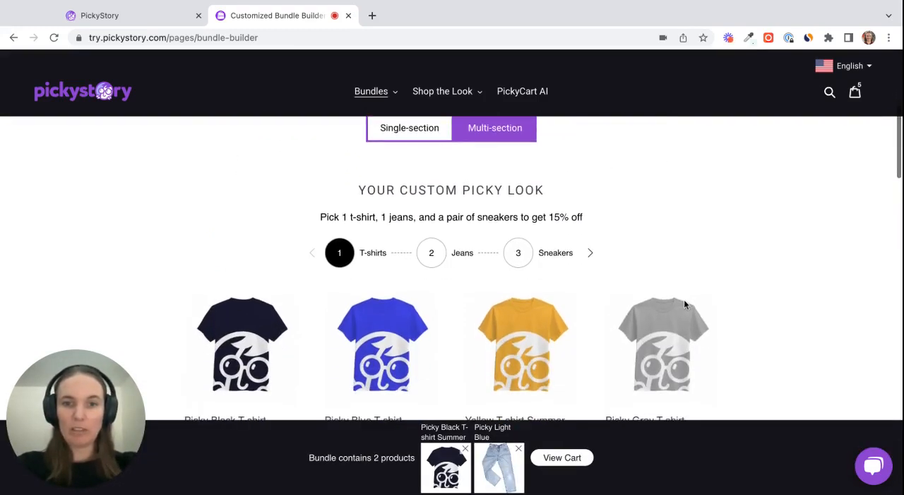
{"action": "scroll", "coordinate": [684, 304], "scroll_direction": "down", "scroll_amount": 1}
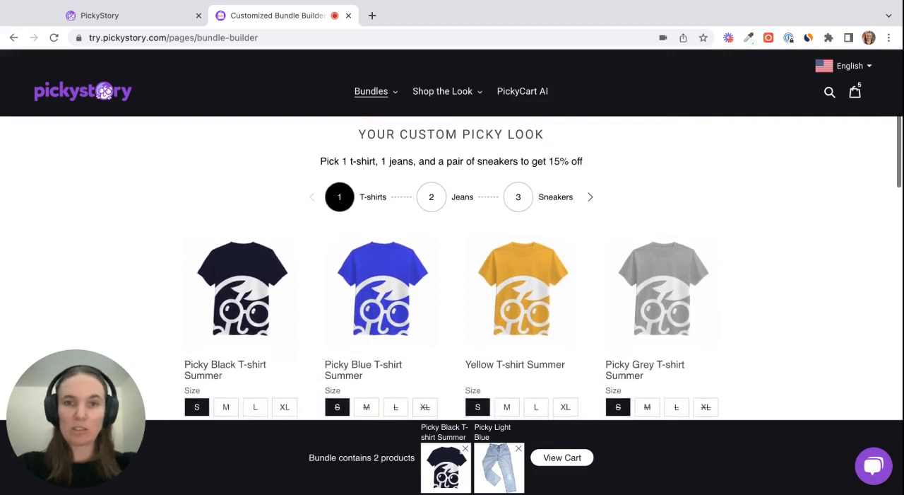
{"action": "scroll", "coordinate": [468, 283], "scroll_direction": "down", "scroll_amount": 1}
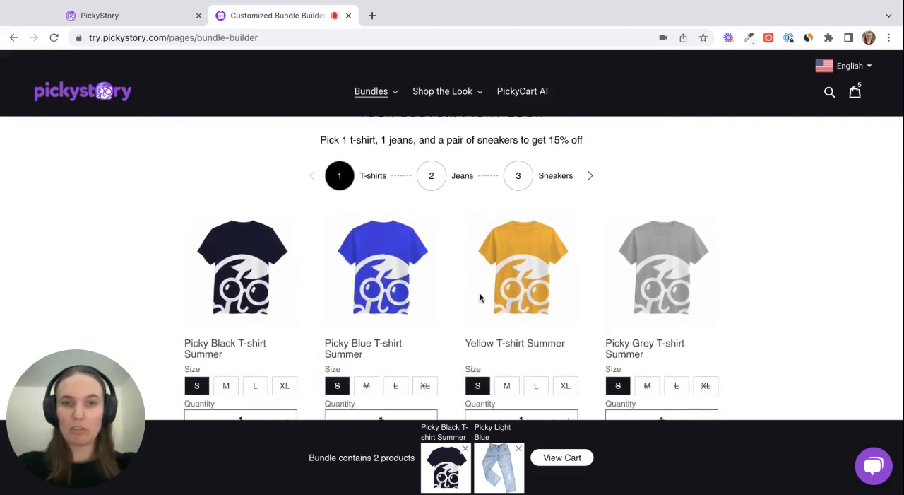
{"action": "left_click", "coordinate": [431, 185]}
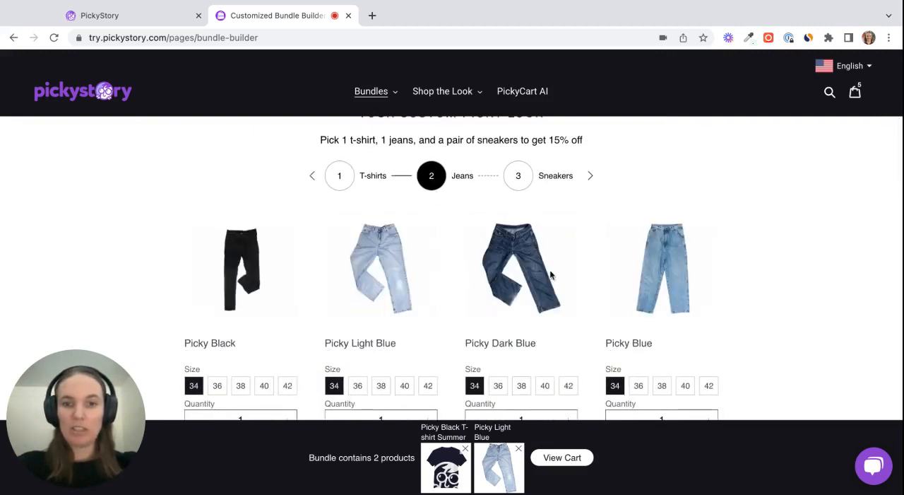
{"action": "left_click", "coordinate": [520, 178]}
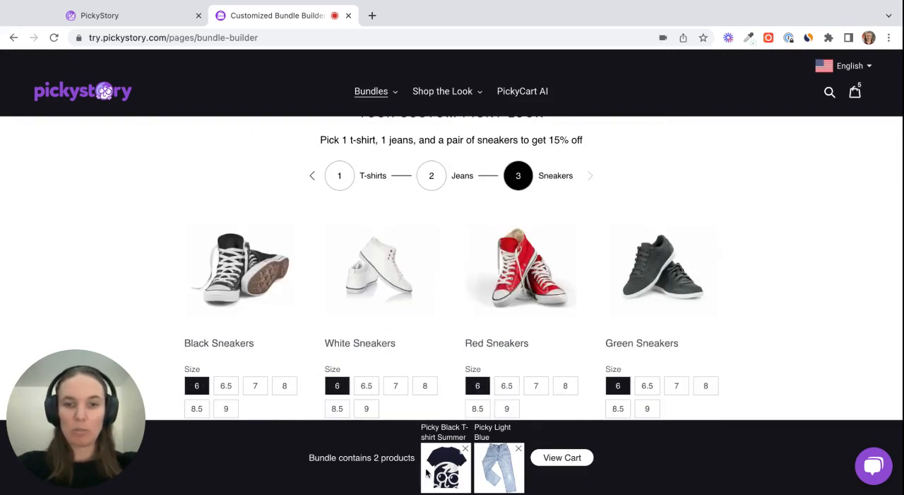
Add the Red Sneakers to the custom bundle and check the discount message above the sections
{"action": "scroll", "coordinate": [552, 328], "scroll_direction": "down", "scroll_amount": 3}
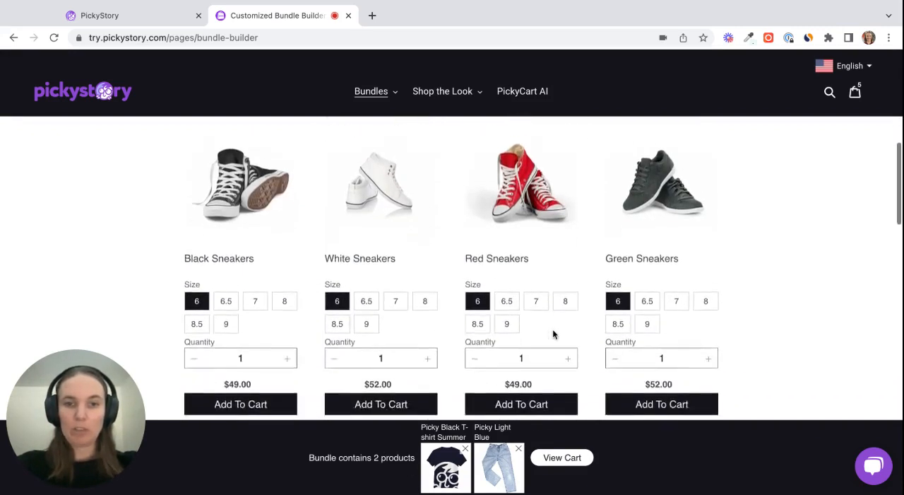
{"action": "left_click", "coordinate": [530, 340]}
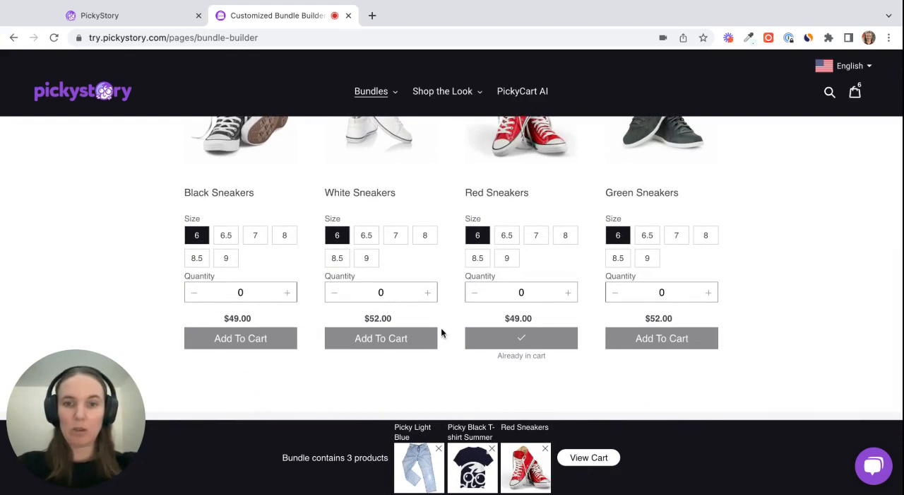
{"action": "scroll", "coordinate": [448, 337], "scroll_direction": "up", "scroll_amount": 1}
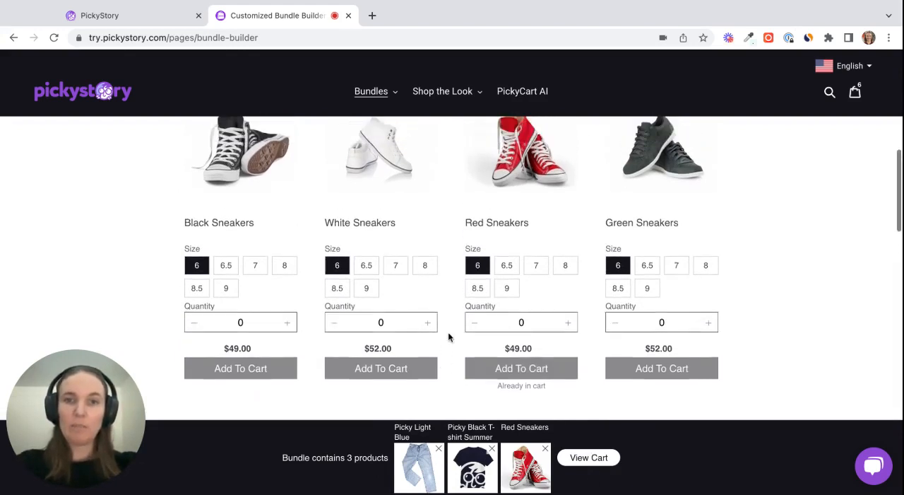
{"action": "scroll", "coordinate": [448, 337], "scroll_direction": "up", "scroll_amount": 3}
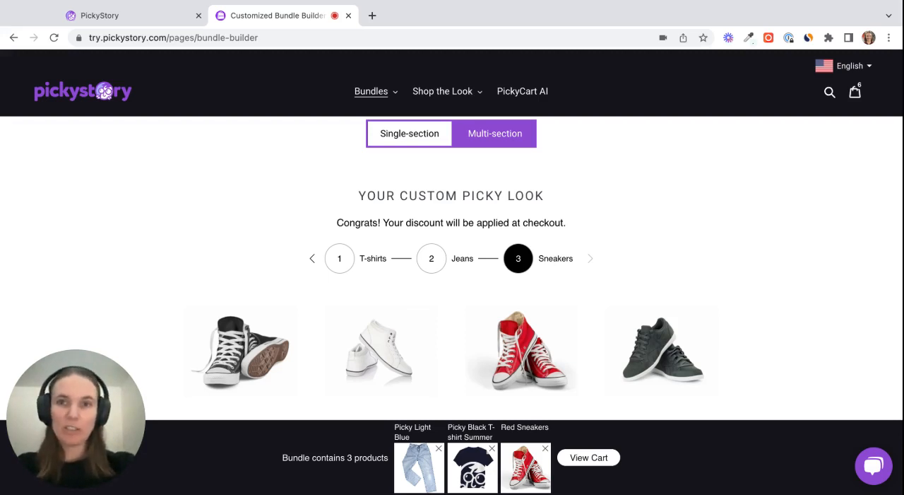
Switch to the PickyStory admin and create a new deal of the Build your own bundle type
{"action": "left_click", "coordinate": [146, 19]}
{"action": "left_click", "coordinate": [80, 115]}
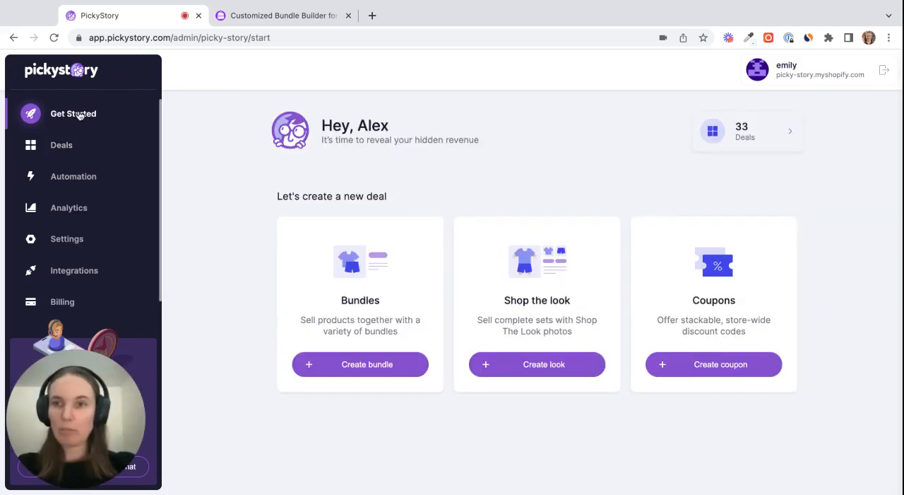
{"action": "left_click", "coordinate": [343, 362]}
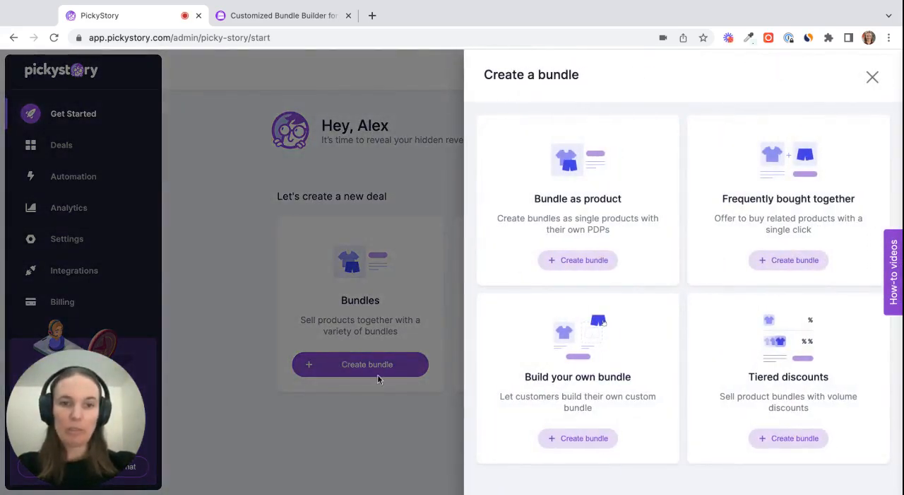
{"action": "left_click", "coordinate": [583, 439]}
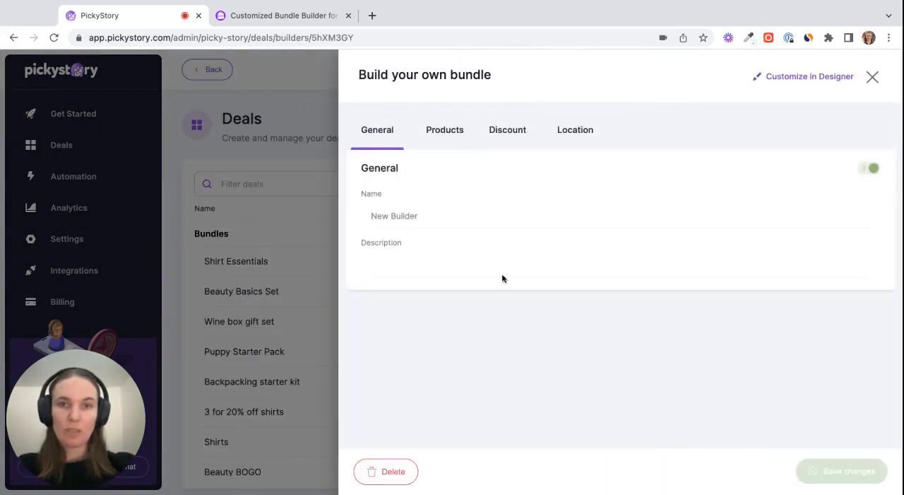
Name the new bundle "Rollerskating bundle"
{"action": "triple_click", "coordinate": [467, 217]}
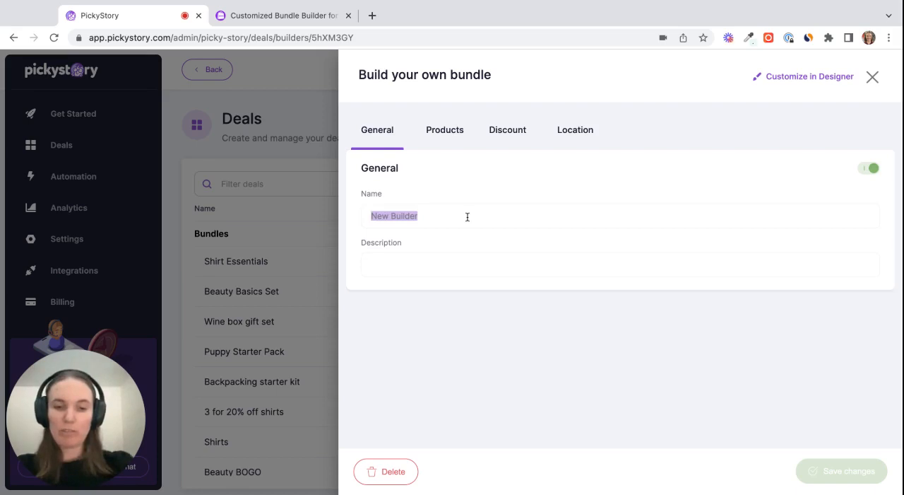
{"action": "type", "text": "Rollerskati"}
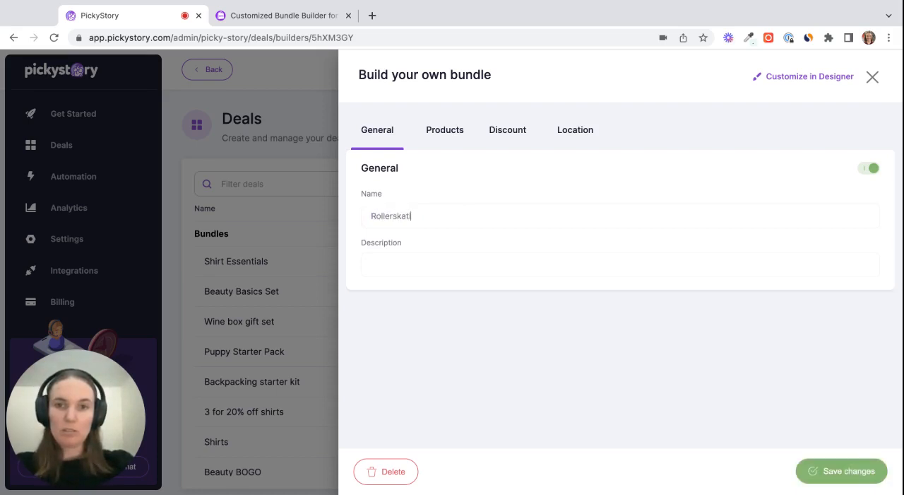
{"action": "type", "text": "ng bundle"}
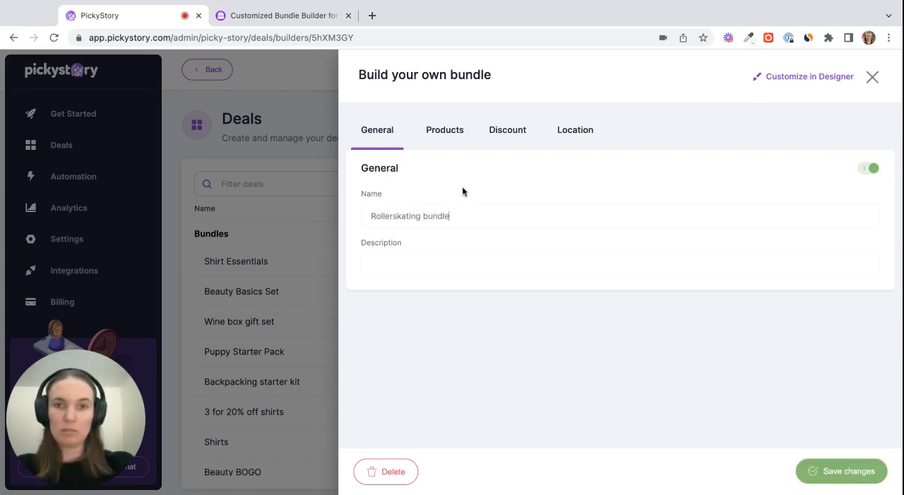
Search the bundle's product picker for "helm" and add the Pink, Black, White and Yellow Helmets to Section 1
{"action": "left_click", "coordinate": [446, 133]}
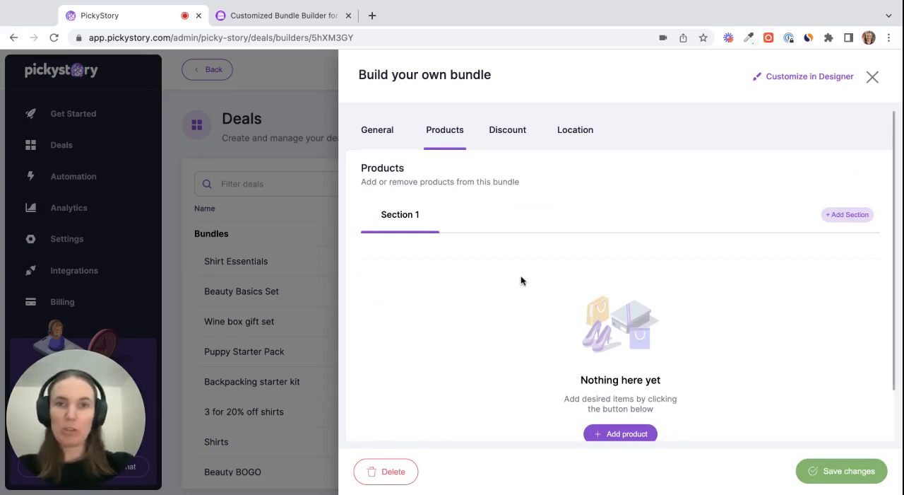
{"action": "scroll", "coordinate": [500, 340], "scroll_direction": "down", "scroll_amount": 1}
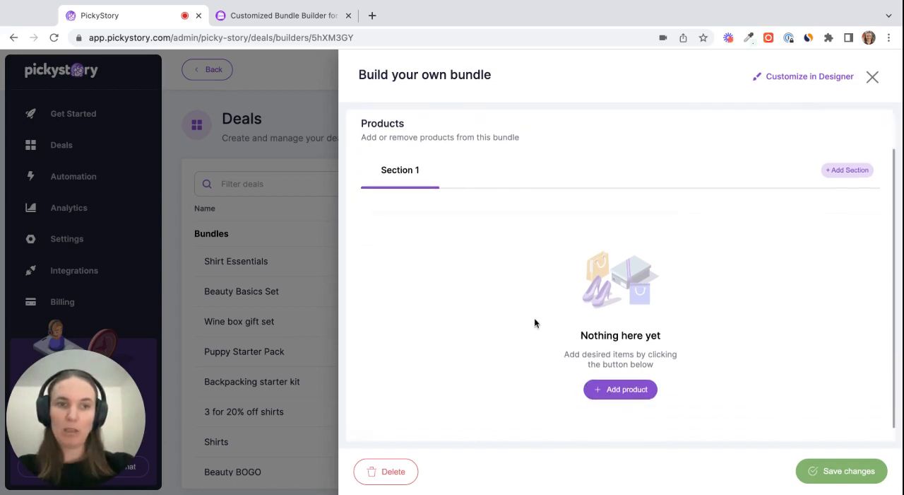
{"action": "scroll", "coordinate": [534, 317], "scroll_direction": "up", "scroll_amount": 1}
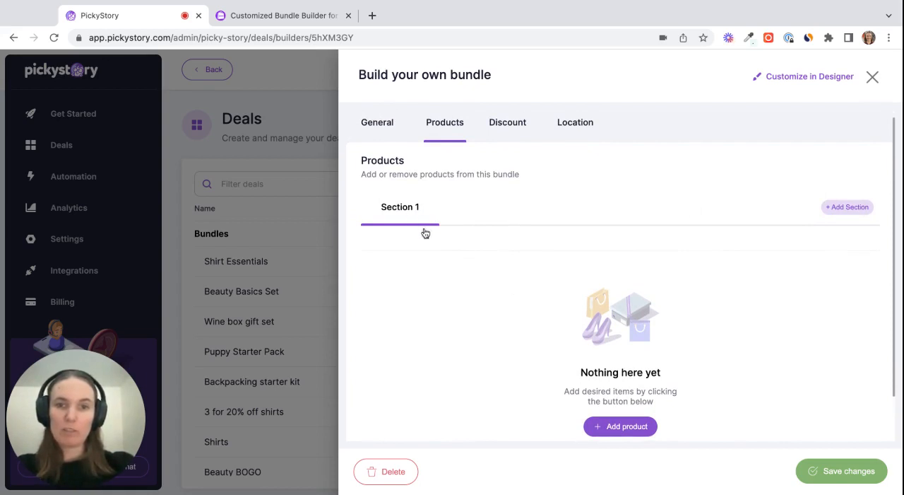
{"action": "scroll", "coordinate": [499, 331], "scroll_direction": "down", "scroll_amount": 1}
{"action": "left_click", "coordinate": [628, 391]}
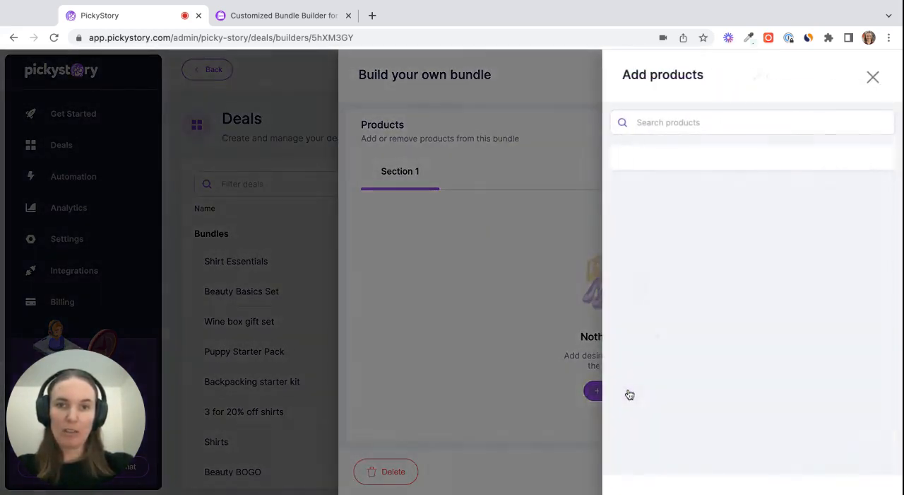
{"action": "left_click", "coordinate": [667, 123]}
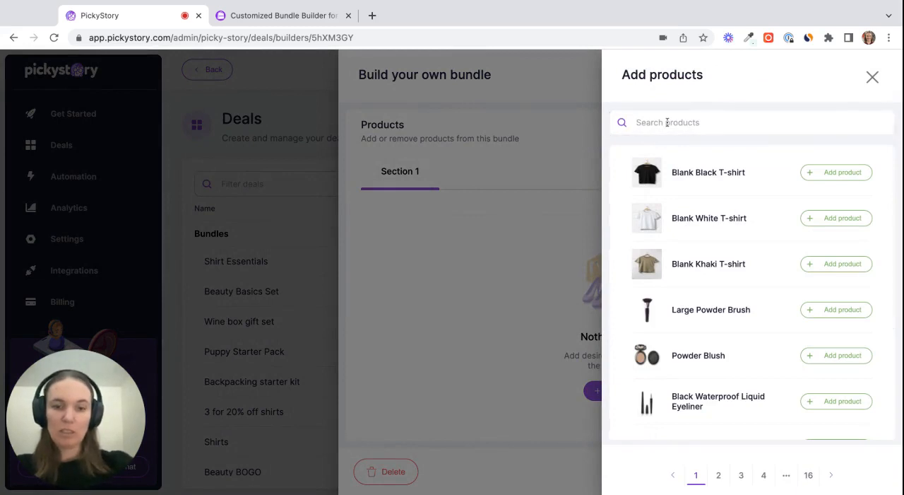
{"action": "type", "text": "helm"}
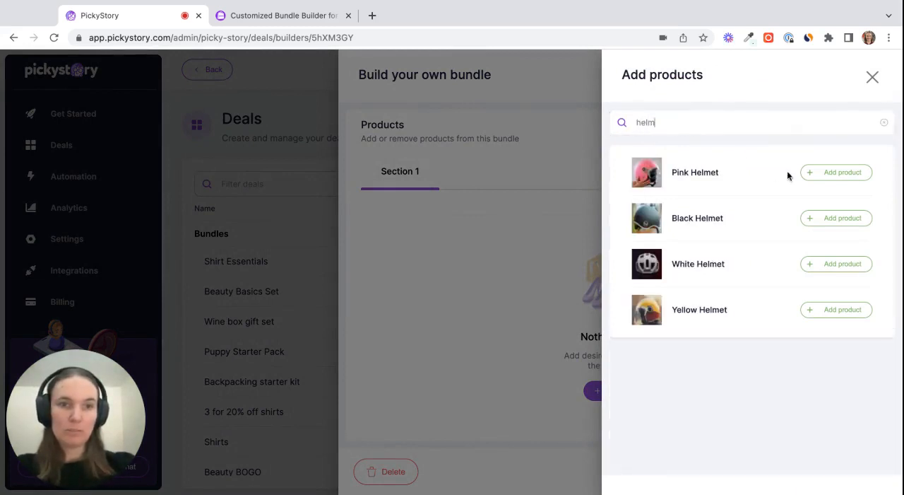
{"action": "left_click", "coordinate": [825, 176]}
{"action": "left_click", "coordinate": [828, 222]}
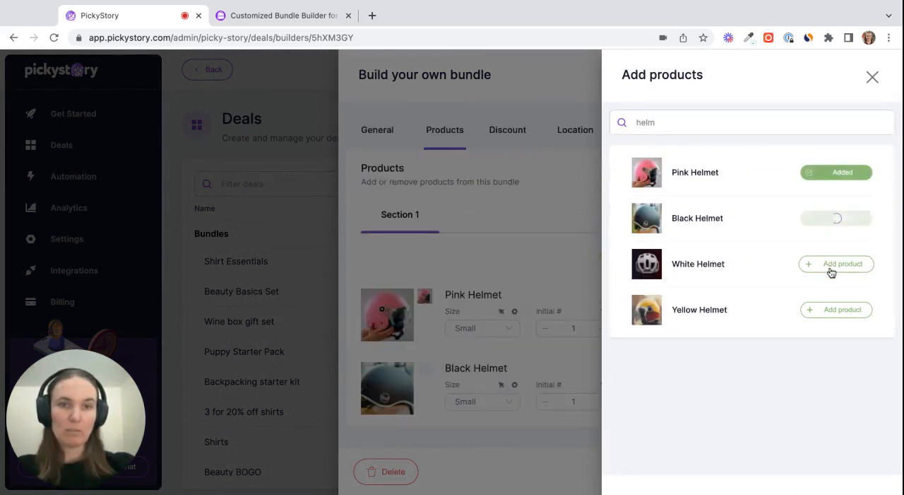
{"action": "left_click", "coordinate": [828, 268]}
{"action": "left_click", "coordinate": [832, 309]}
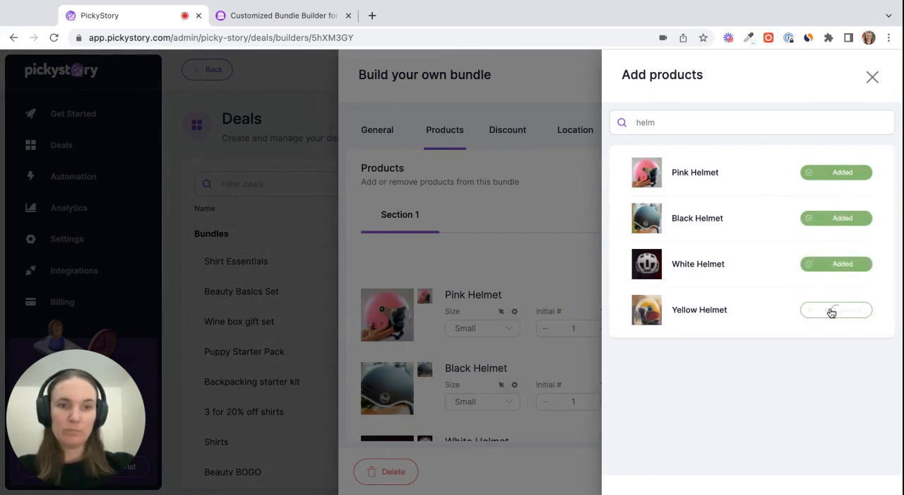
{"action": "left_click", "coordinate": [476, 257]}
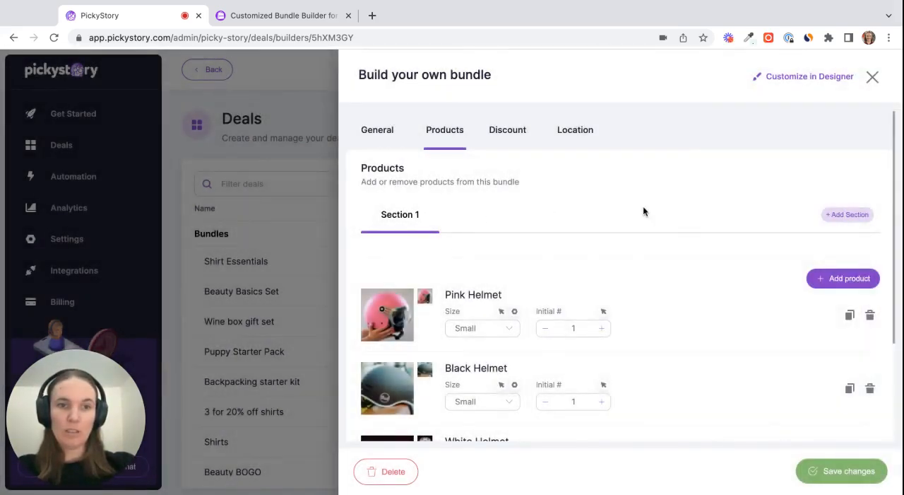
Add a second section to the bundle and rename the first section "Pick your helmet"
{"action": "left_click", "coordinate": [838, 220]}
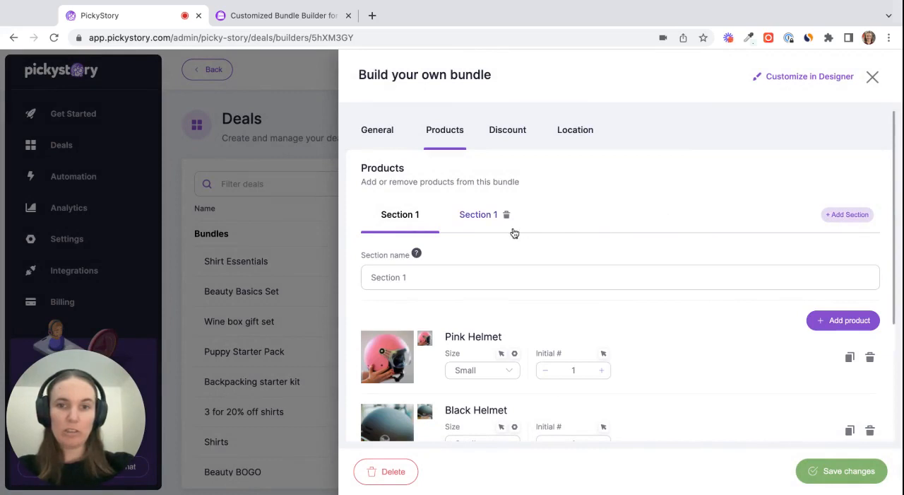
{"action": "triple_click", "coordinate": [412, 276]}
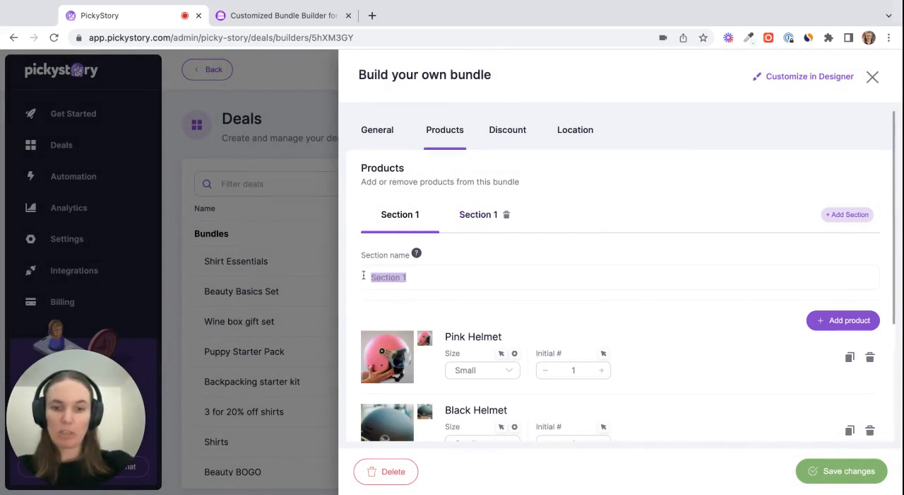
{"action": "type", "text": "Pick"}
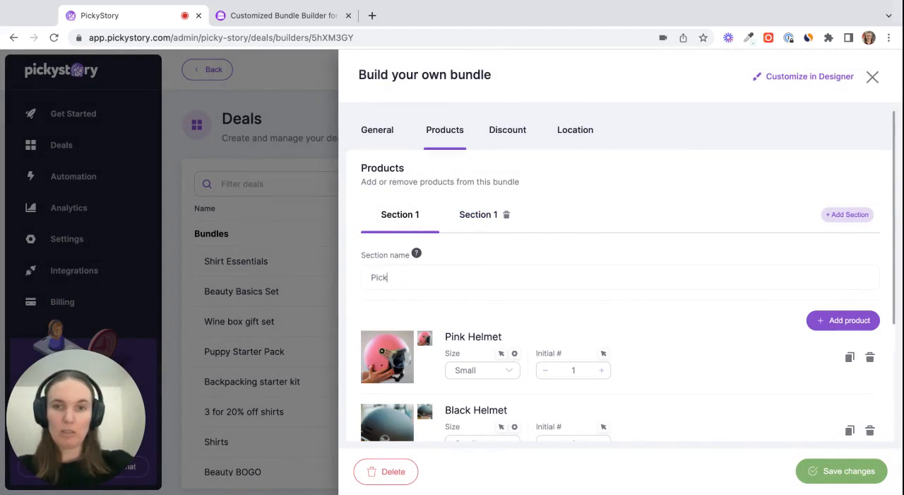
{"action": "type", "text": " your helmet"}
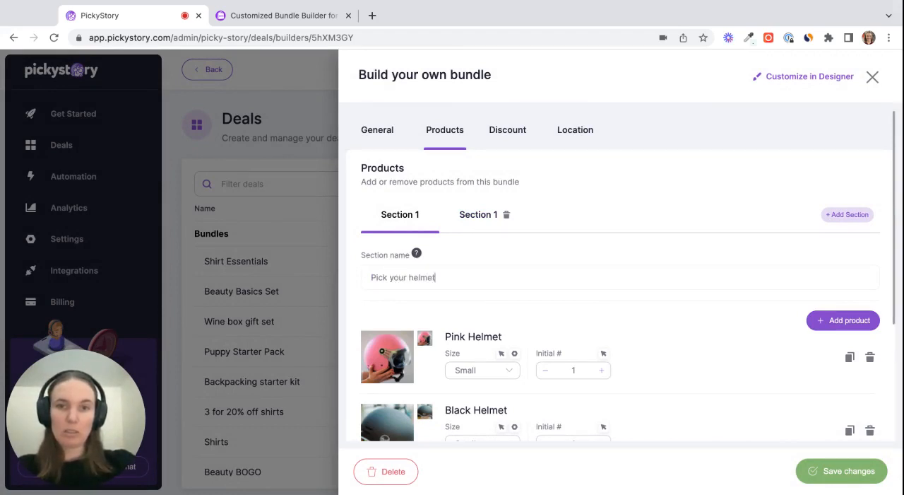
Rename the new empty section "Pick your skates"
{"action": "left_click", "coordinate": [468, 216]}
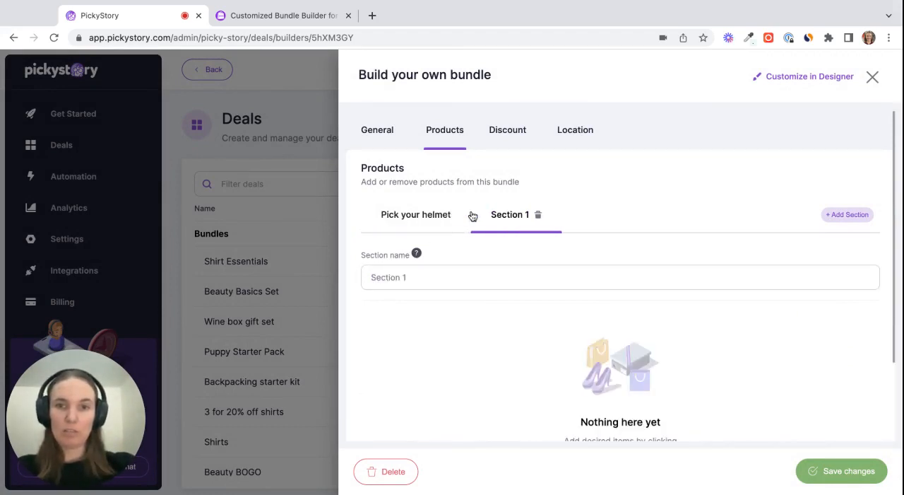
{"action": "triple_click", "coordinate": [426, 279]}
{"action": "type", "text": "pi"}
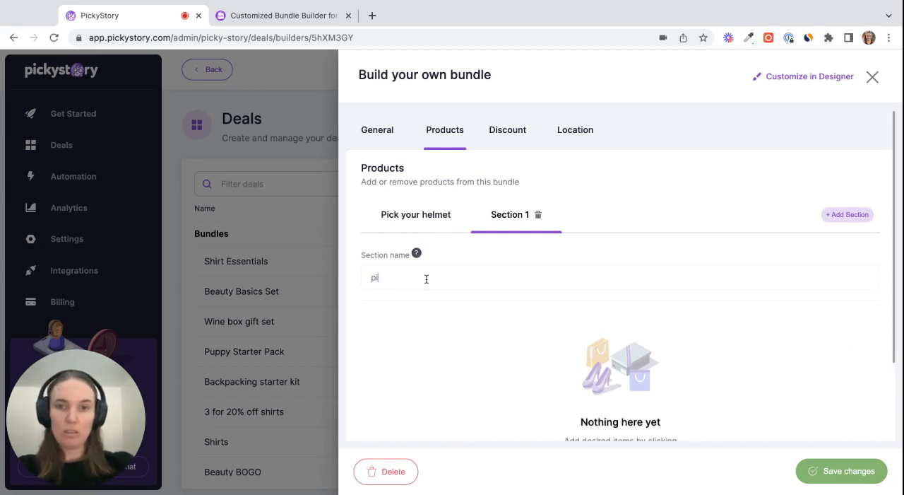
{"action": "key", "text": "BackSpace"}
{"action": "key", "text": "BackSpace"}
{"action": "type", "text": "Pick "}
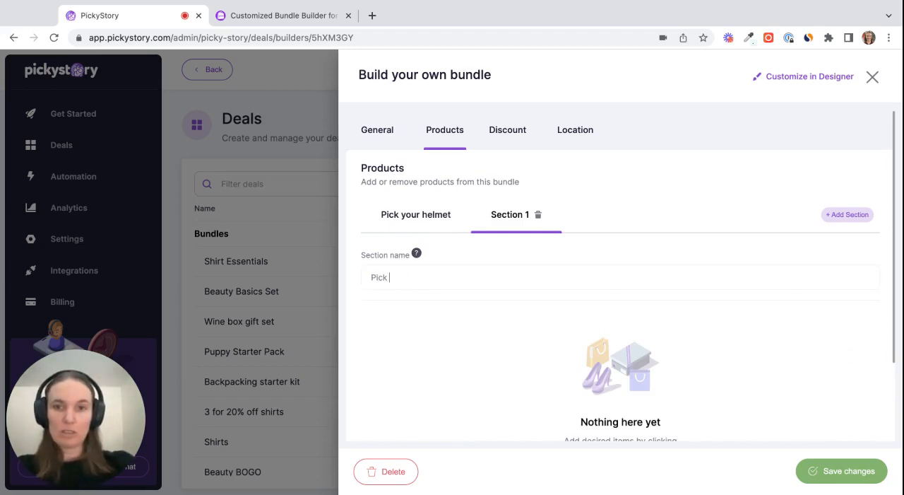
{"action": "type", "text": "your skates"}
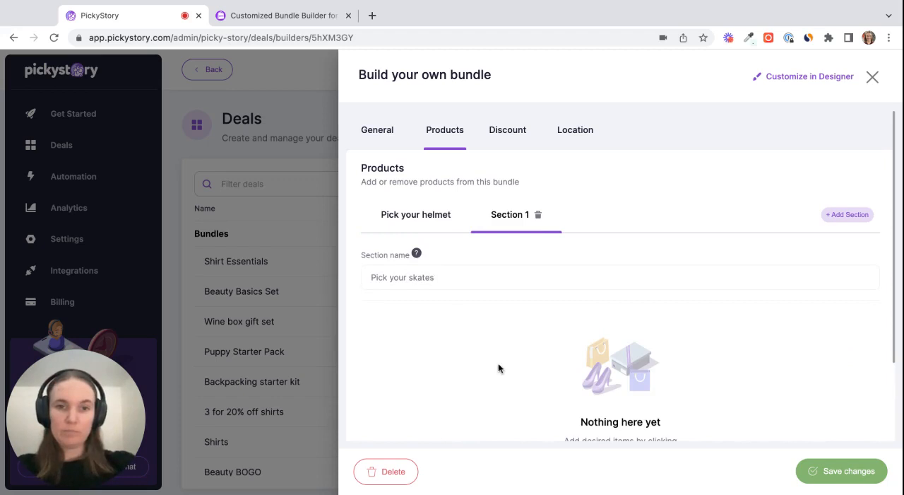
Search the product picker for "skat" and add the Disco, Speed, Party and Classy skates to the skates section
{"action": "scroll", "coordinate": [498, 367], "scroll_direction": "down", "scroll_amount": 2}
{"action": "left_click", "coordinate": [624, 409]}
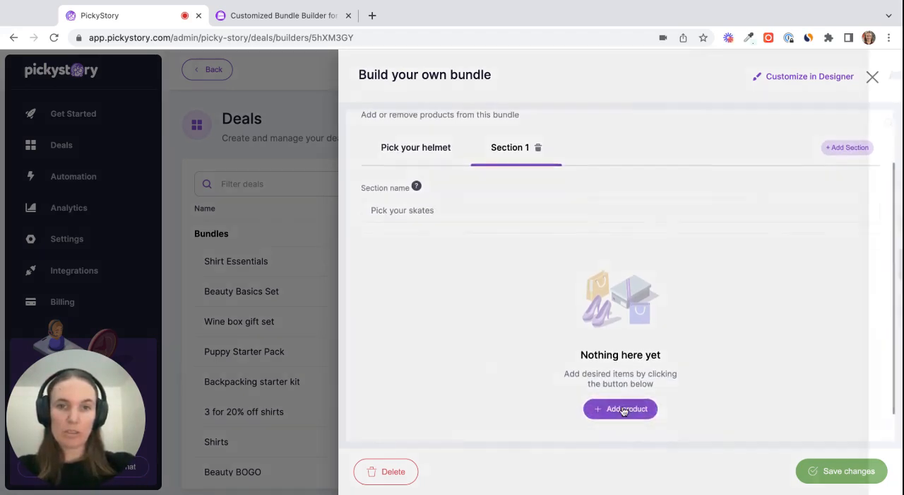
{"action": "left_click", "coordinate": [648, 121]}
{"action": "double_click", "coordinate": [658, 123]}
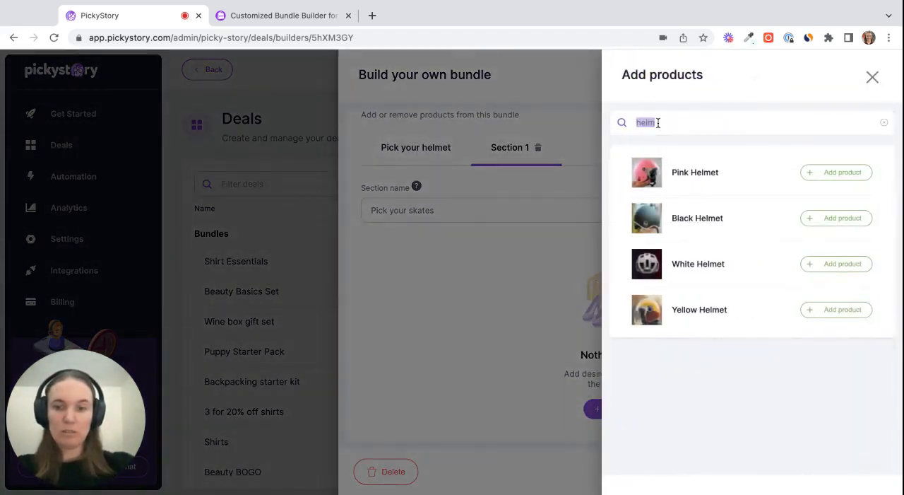
{"action": "type", "text": "skat"}
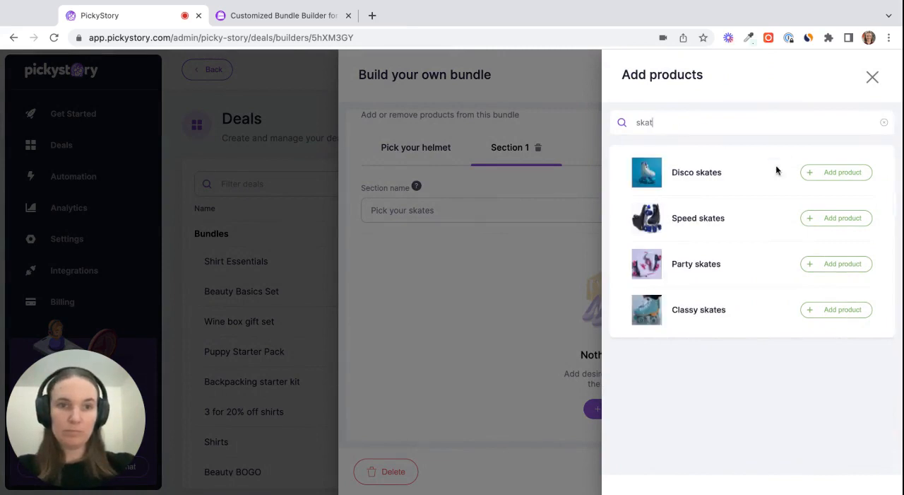
{"action": "left_click", "coordinate": [833, 173]}
{"action": "left_click", "coordinate": [836, 219]}
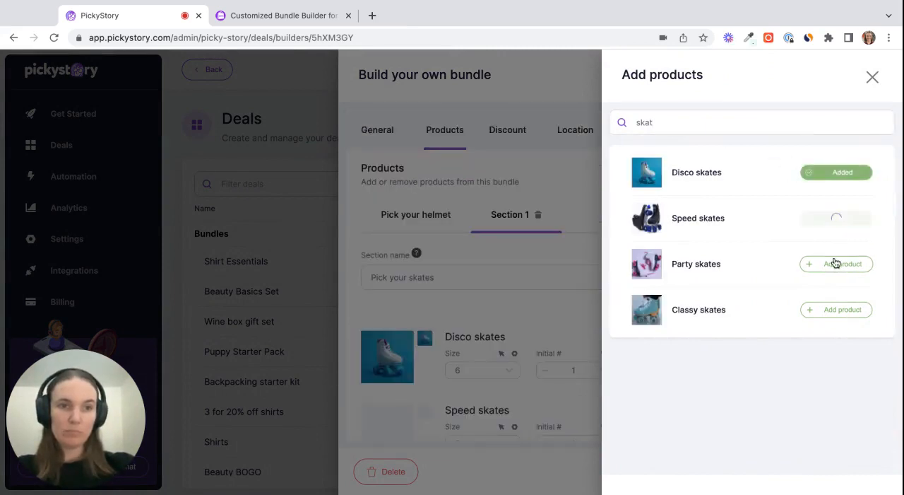
{"action": "left_click", "coordinate": [836, 263]}
{"action": "left_click", "coordinate": [833, 309]}
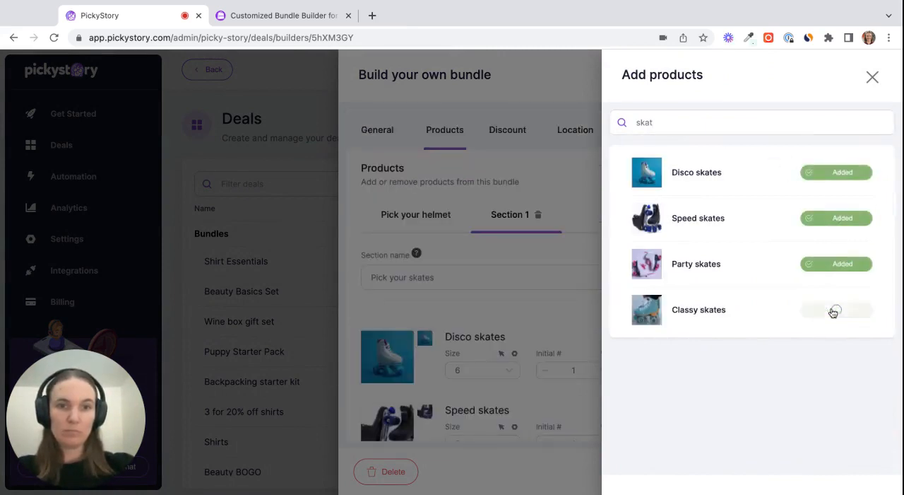
{"action": "left_click", "coordinate": [545, 310]}
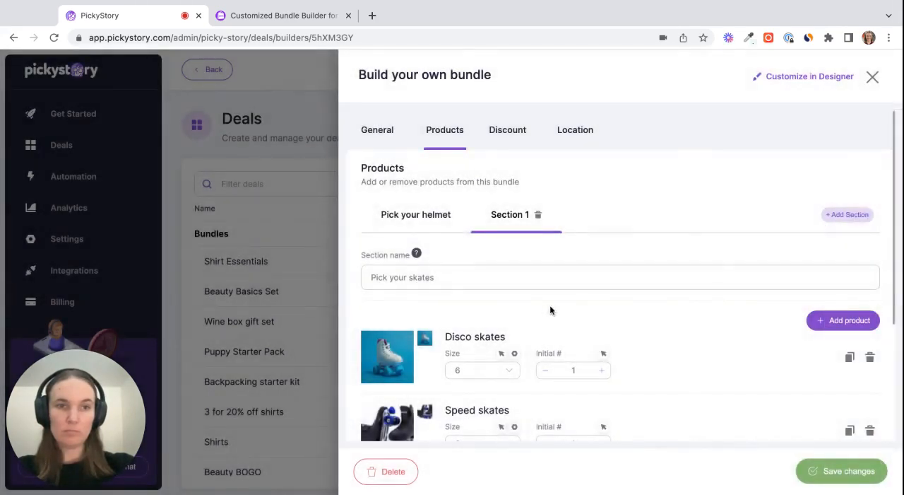
Add a third section to the bundle and name it "Accessorize!"
{"action": "left_click", "coordinate": [845, 215]}
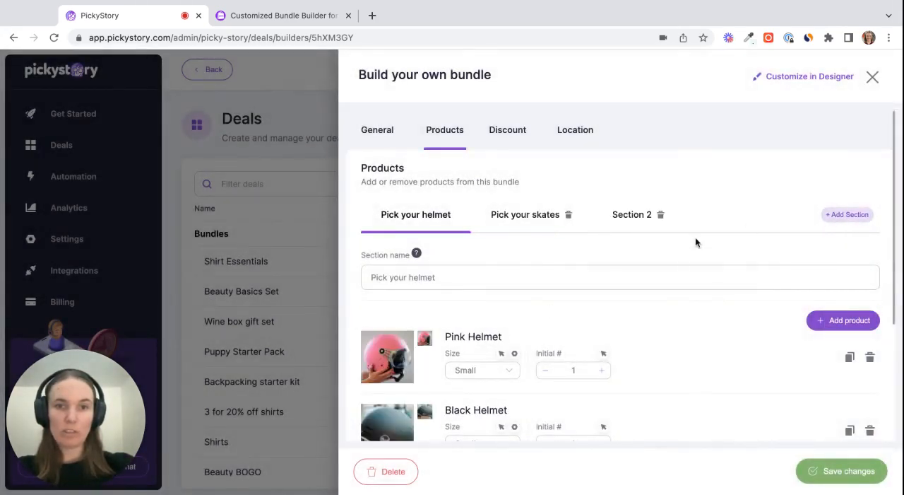
{"action": "left_click", "coordinate": [640, 215]}
{"action": "triple_click", "coordinate": [481, 278]}
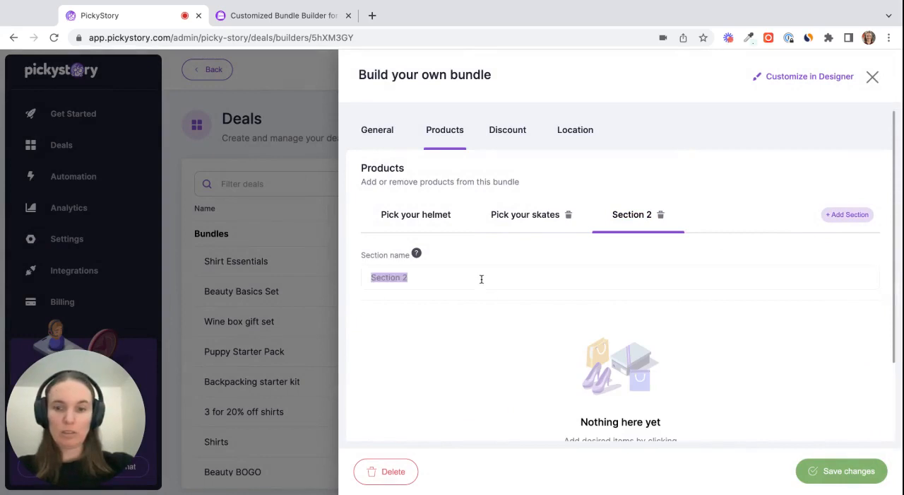
{"action": "type", "text": "Access"}
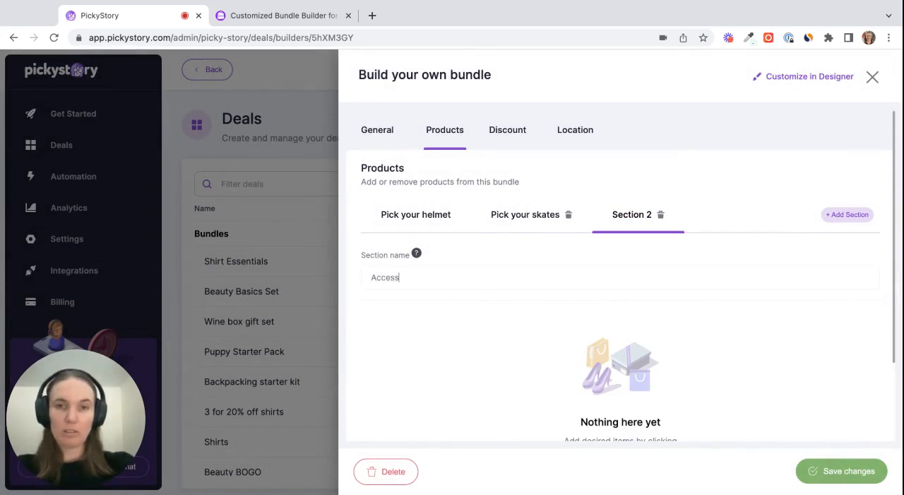
{"action": "type", "text": "orize!"}
Search for "sungl" and add the Retro Classic Trendy Stylish Sunglasses and Women's Rae Sunglasses to the Accessorize! section
{"action": "scroll", "coordinate": [459, 330], "scroll_direction": "down", "scroll_amount": 3}
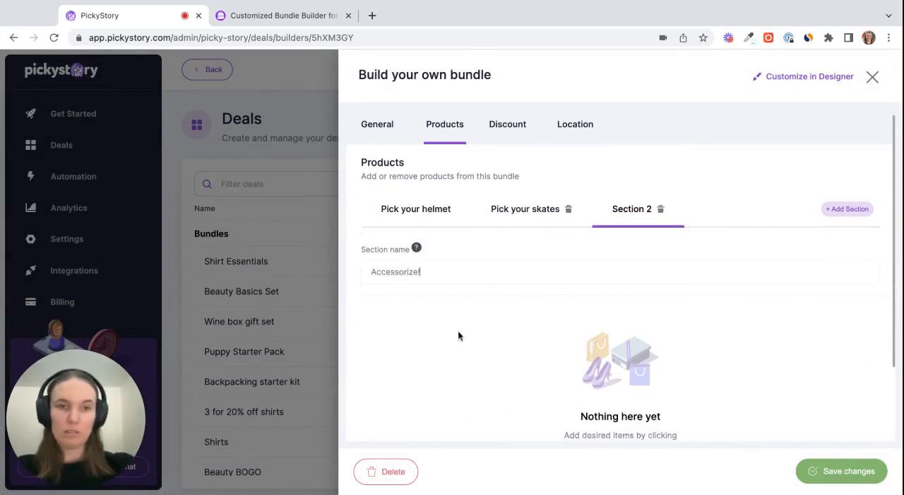
{"action": "left_click", "coordinate": [615, 379]}
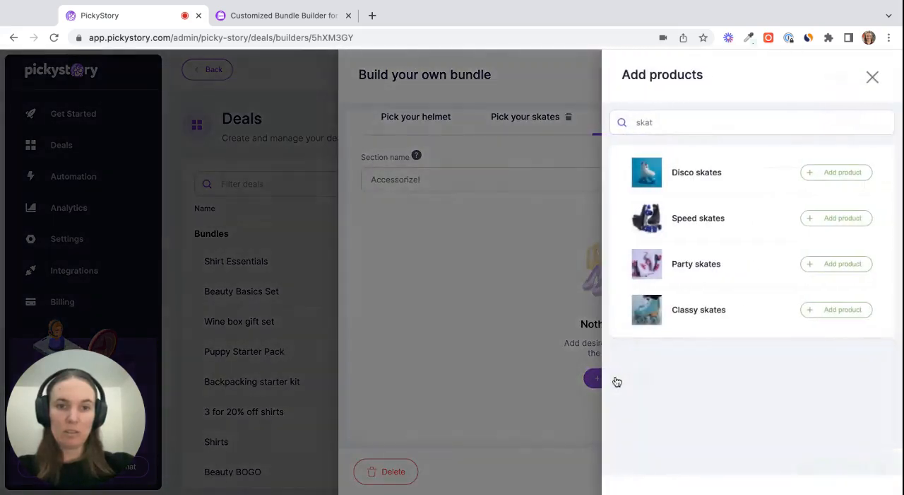
{"action": "left_click", "coordinate": [732, 129]}
{"action": "double_click", "coordinate": [732, 130]}
{"action": "type", "text": "sungl"}
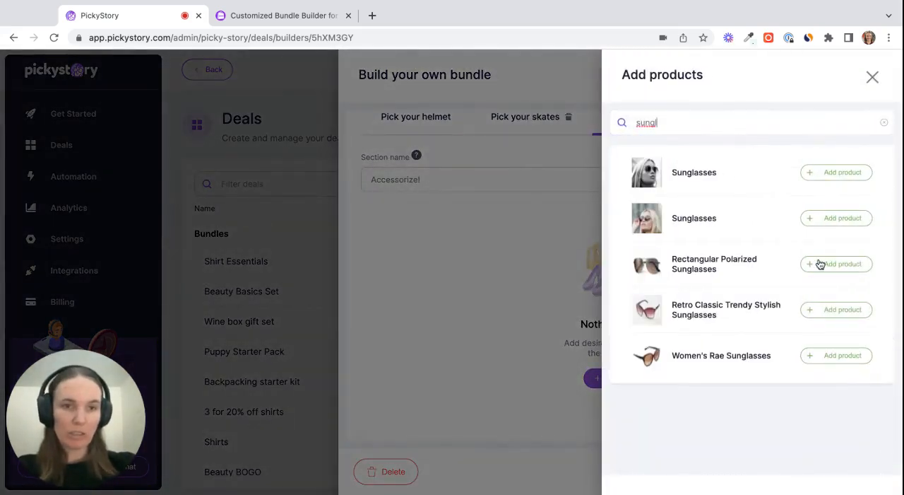
{"action": "left_click", "coordinate": [835, 309]}
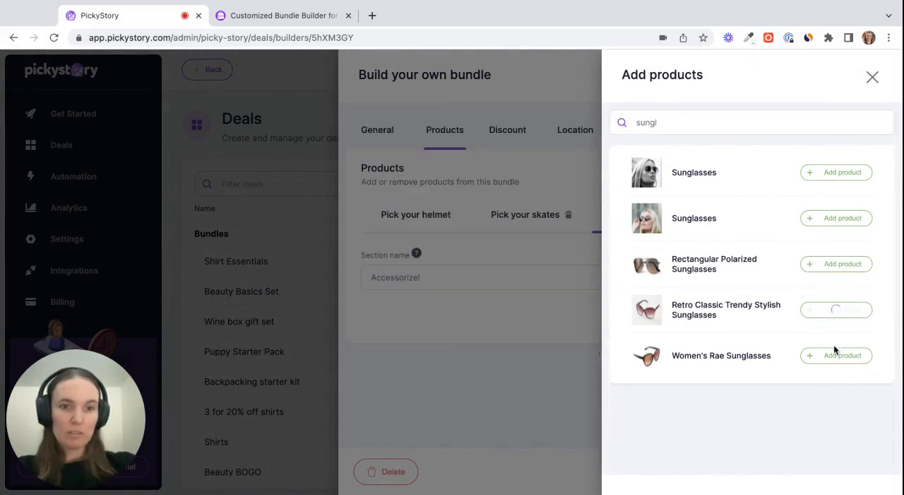
{"action": "left_click", "coordinate": [835, 356]}
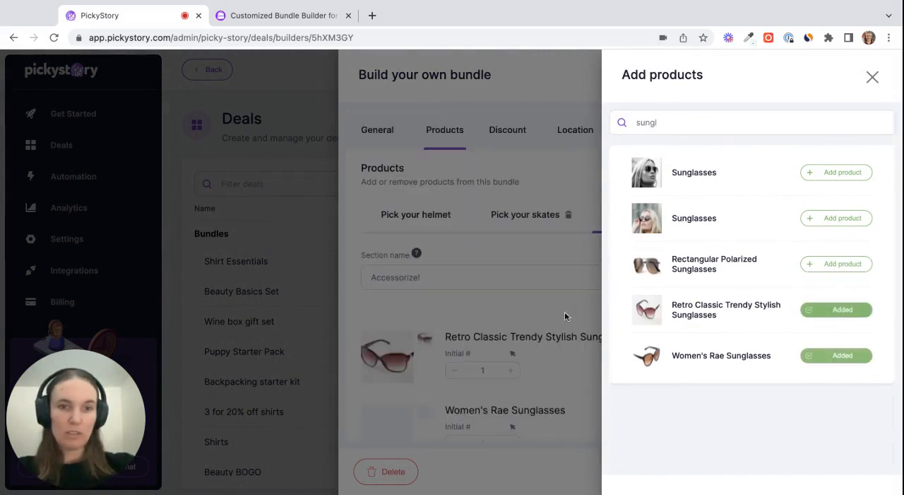
Search for "socks", add the Rainbow socks and Banana socks to the Accessorize! section, and save the bundle
{"action": "double_click", "coordinate": [692, 117]}
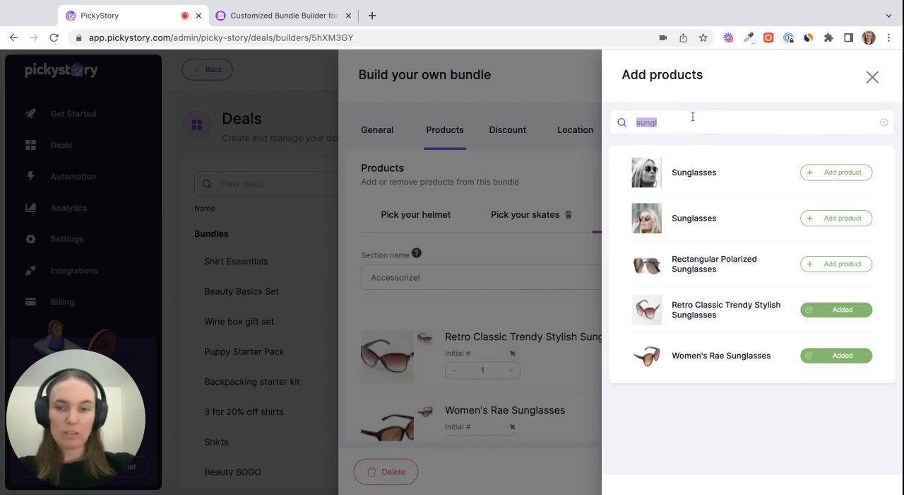
{"action": "type", "text": "socks"}
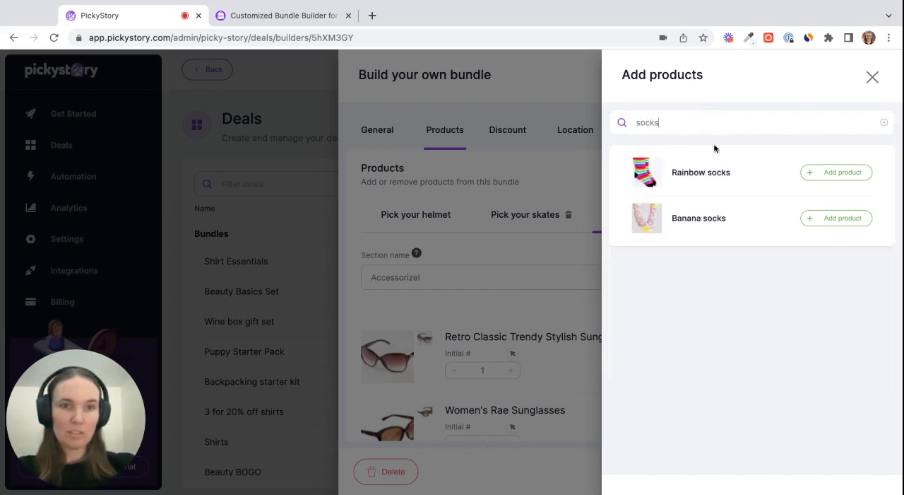
{"action": "left_click", "coordinate": [824, 174]}
{"action": "left_click", "coordinate": [826, 217]}
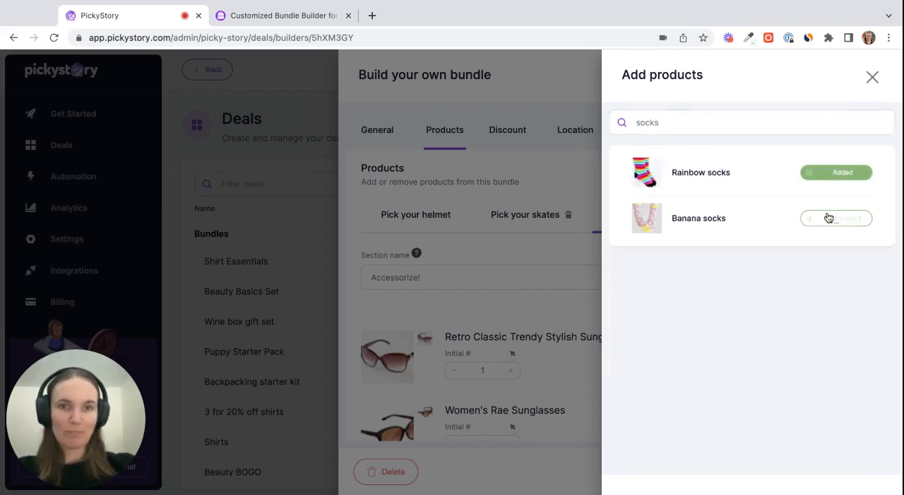
{"action": "left_click", "coordinate": [573, 294]}
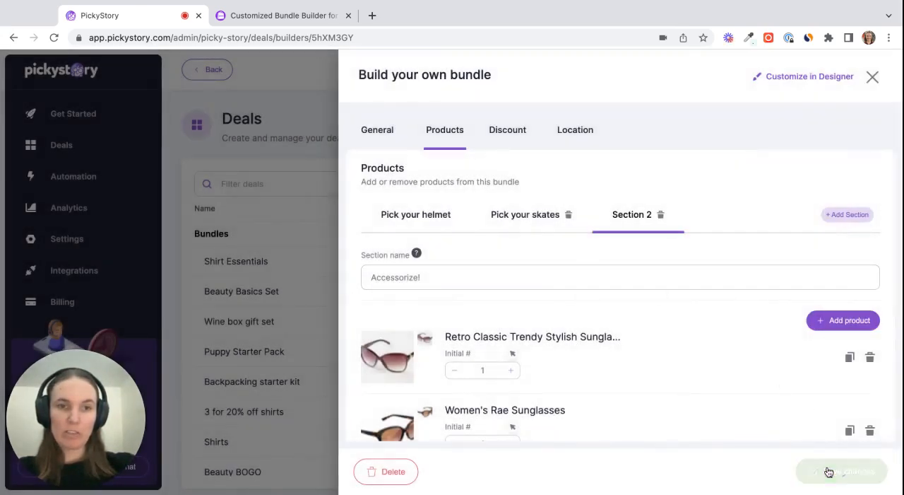
Check the skates and helmet sections and set the bundle's percentage discount to 10%
{"action": "left_click", "coordinate": [541, 216]}
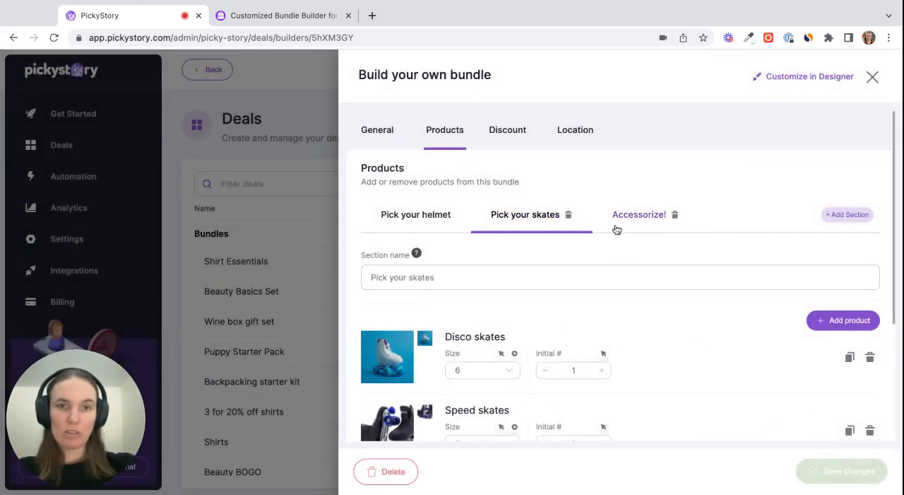
{"action": "left_click", "coordinate": [418, 224]}
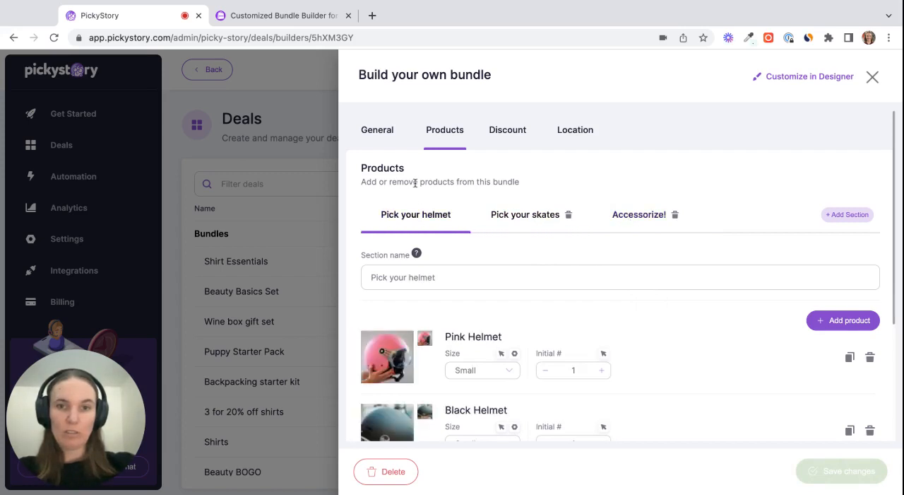
{"action": "left_click", "coordinate": [508, 134]}
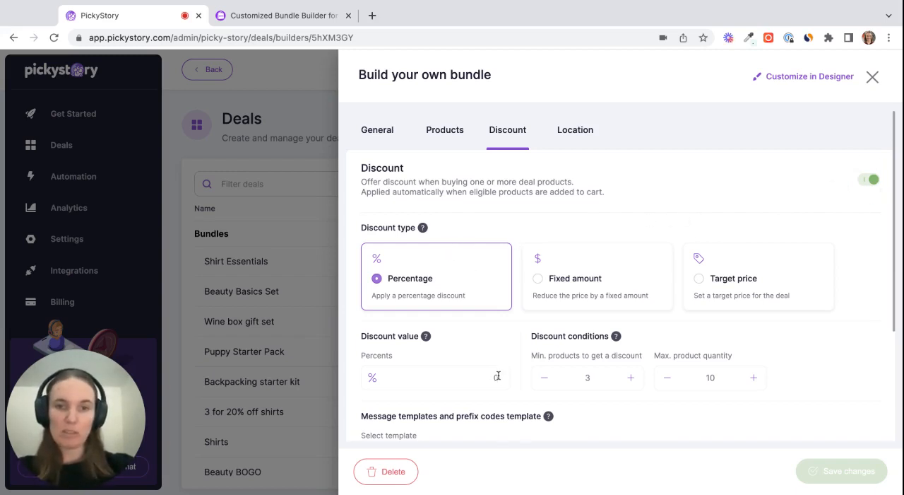
{"action": "type", "text": "10"}
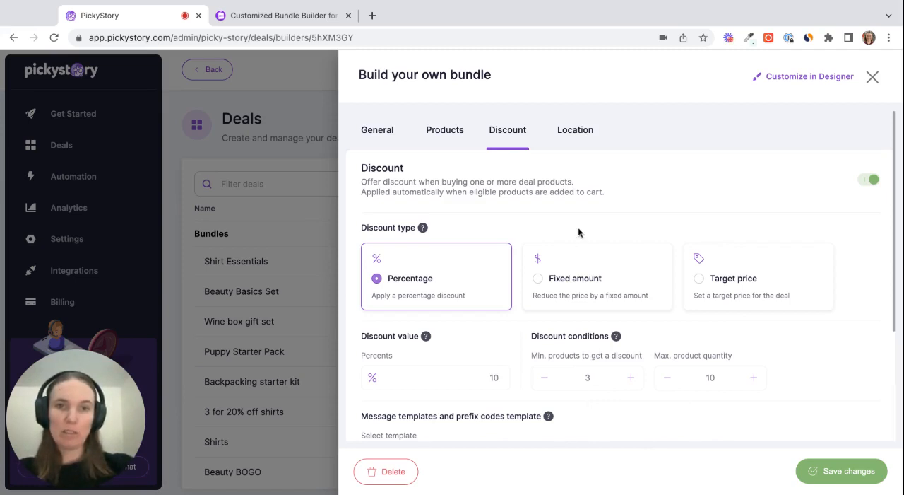
Create a new target location for the bundle and name it "Rollerskate bundle page"
{"action": "left_click", "coordinate": [582, 138]}
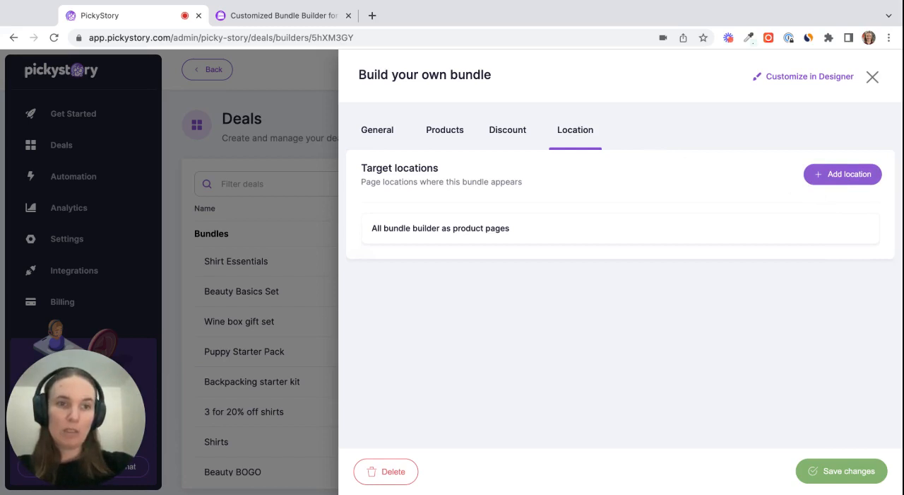
{"action": "left_click", "coordinate": [843, 173]}
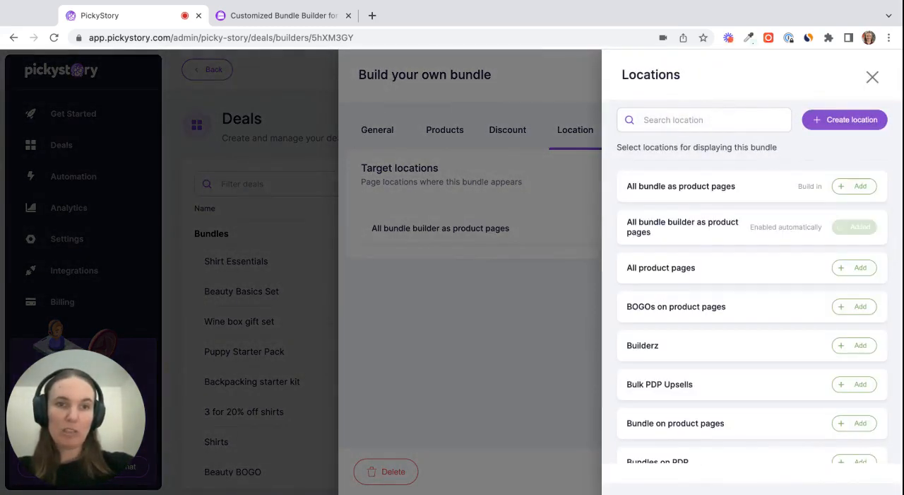
{"action": "left_click", "coordinate": [846, 120]}
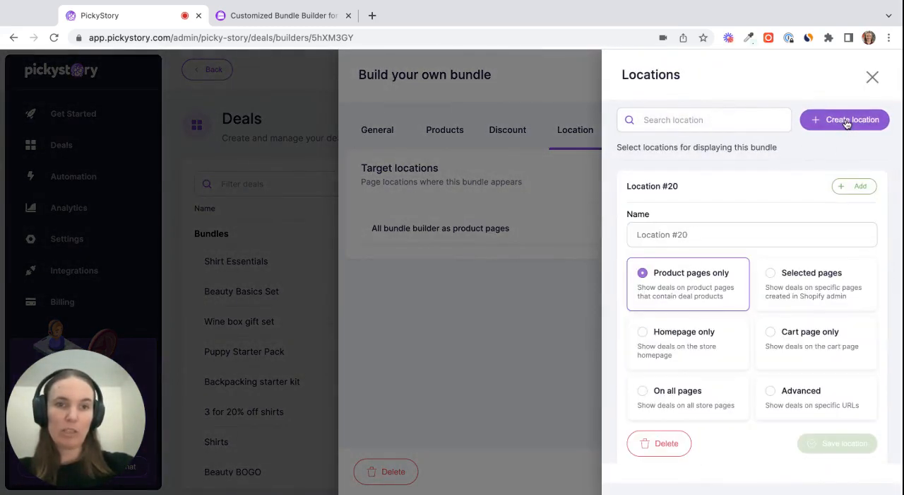
{"action": "left_click", "coordinate": [696, 236]}
{"action": "key", "text": "ctrl+a"}
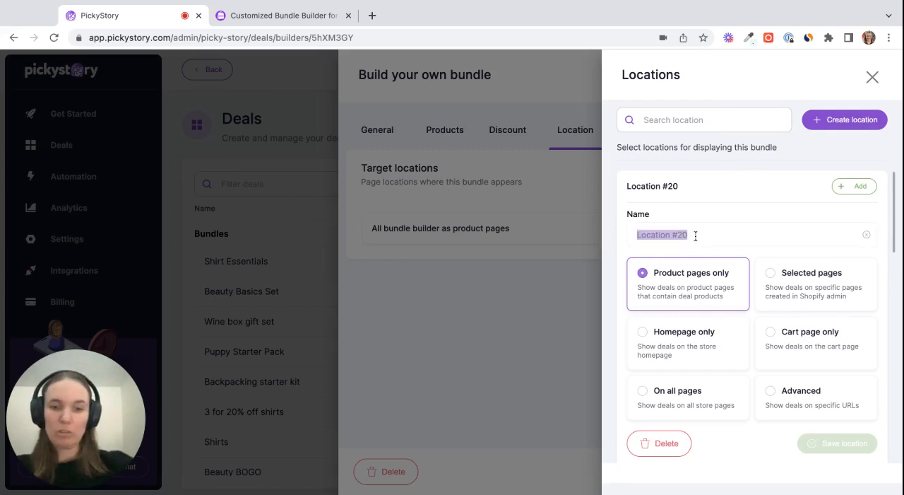
{"action": "type", "text": "Rol"}
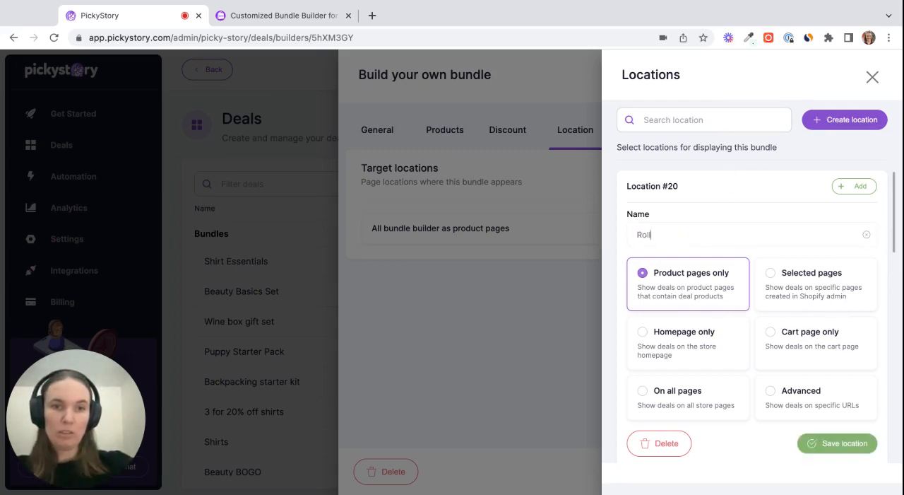
{"action": "type", "text": "lerskate"}
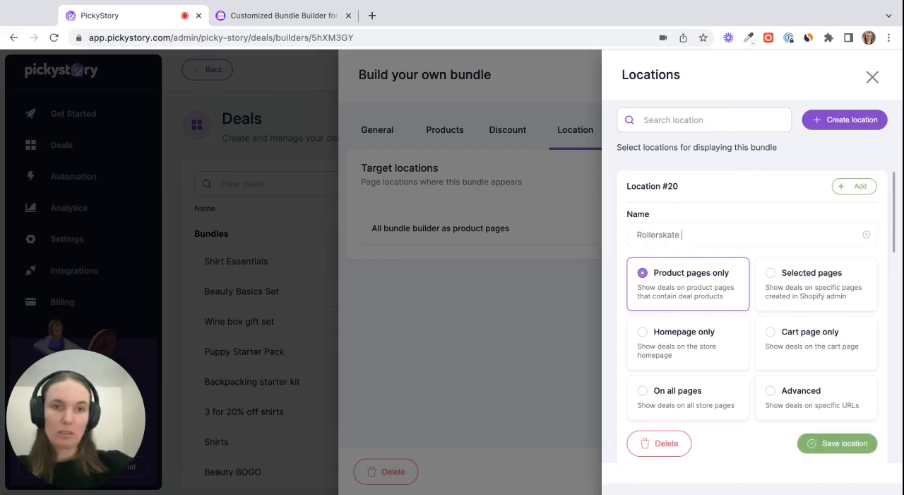
{"action": "type", "text": " bundle page"}
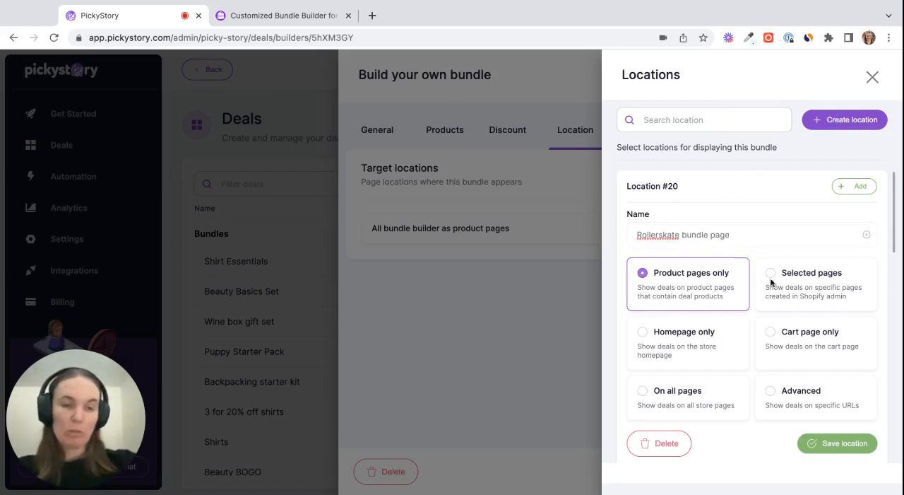
Set the location to selected pages, enable only the "DON'T WAIT, JUST SKATE" store page, and save the location
{"action": "left_click", "coordinate": [771, 275]}
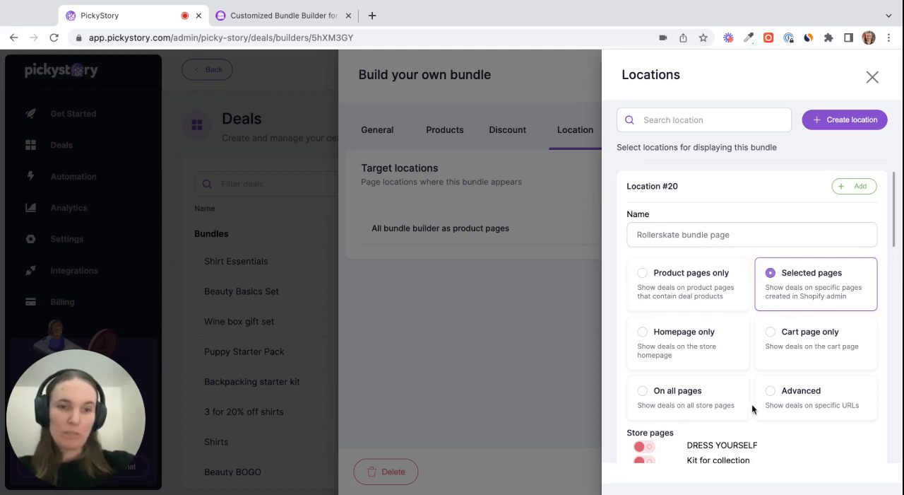
{"action": "scroll", "coordinate": [778, 434], "scroll_direction": "down", "scroll_amount": 3}
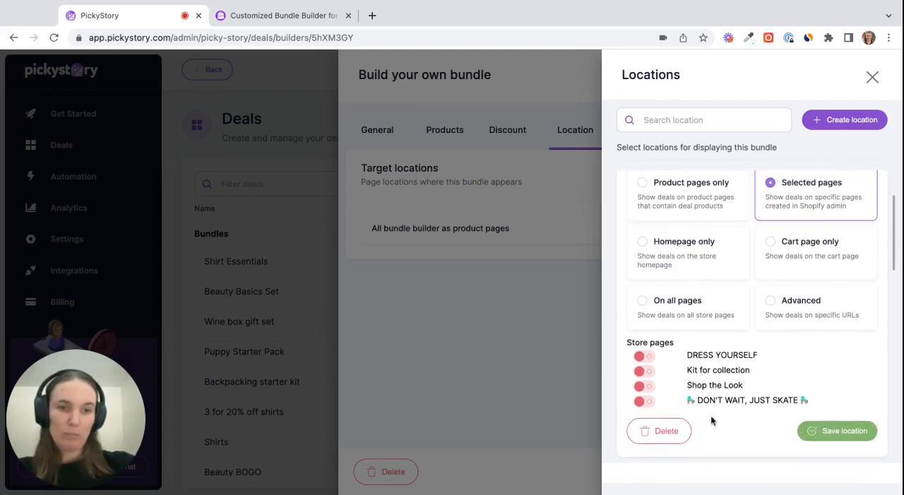
{"action": "left_click", "coordinate": [645, 401]}
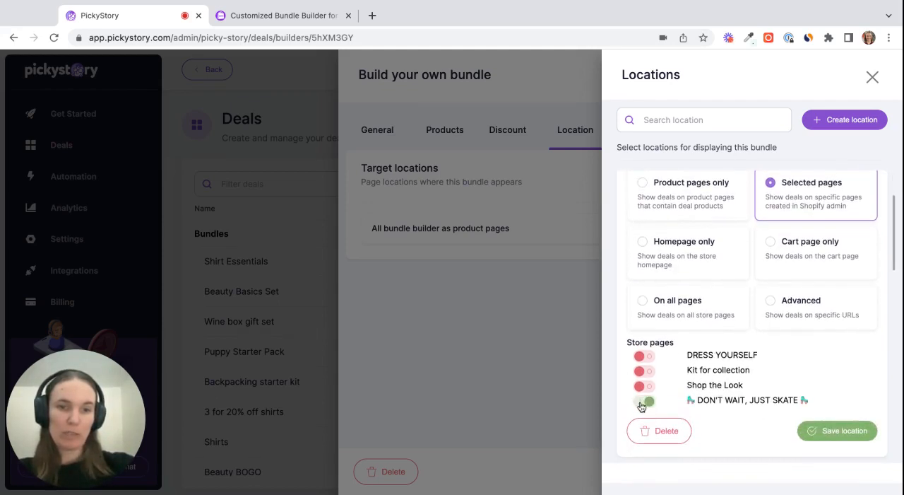
{"action": "left_click", "coordinate": [838, 432]}
Add the Rollerskate bundle page location to the bundle's target locations and save the bundle
{"action": "scroll", "coordinate": [818, 266], "scroll_direction": "up", "scroll_amount": 3}
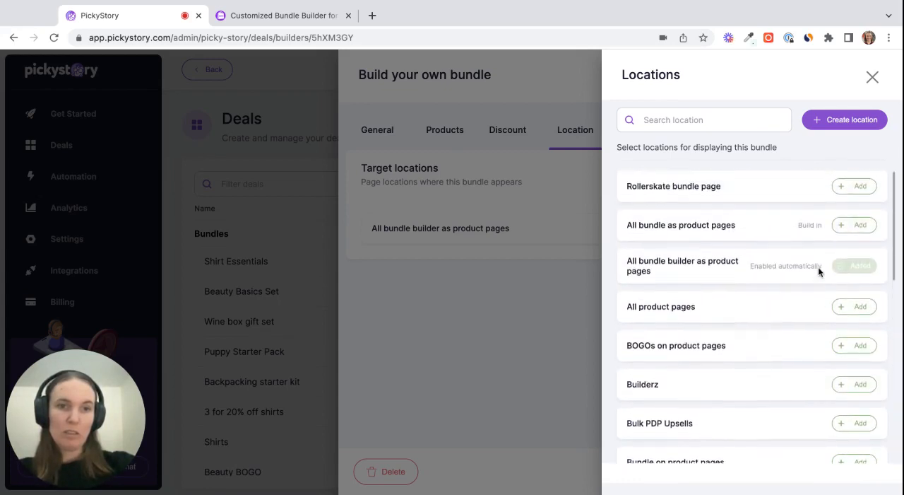
{"action": "left_click", "coordinate": [852, 187]}
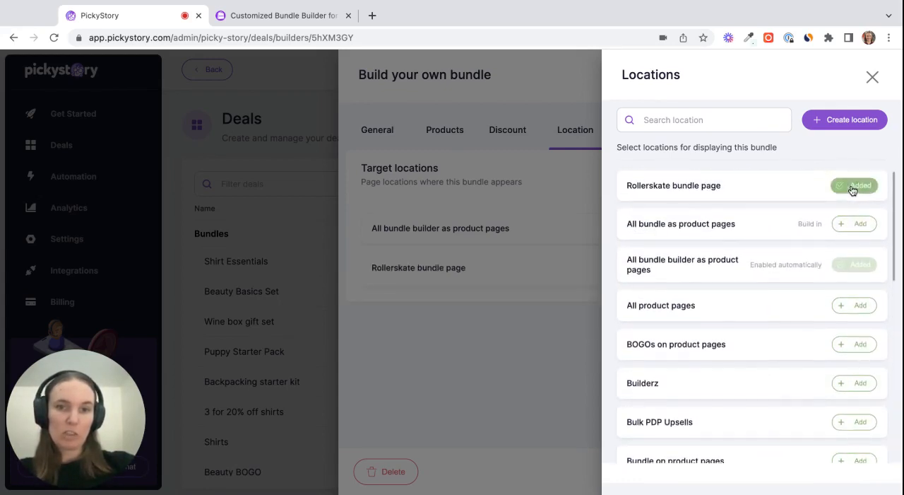
{"action": "left_click", "coordinate": [504, 379]}
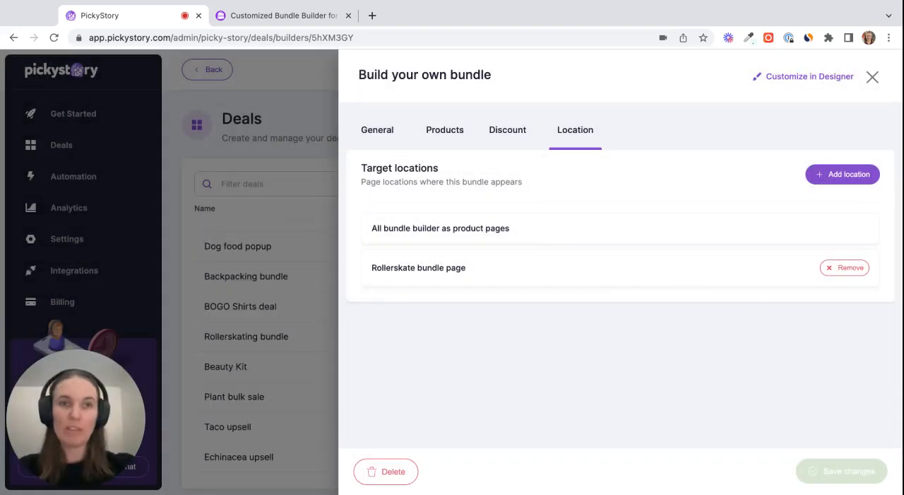
In the Designer, place a build-your-own-bundle strip under the page heading and preview its helmet, skates and accessory sections
{"action": "left_click", "coordinate": [809, 77]}
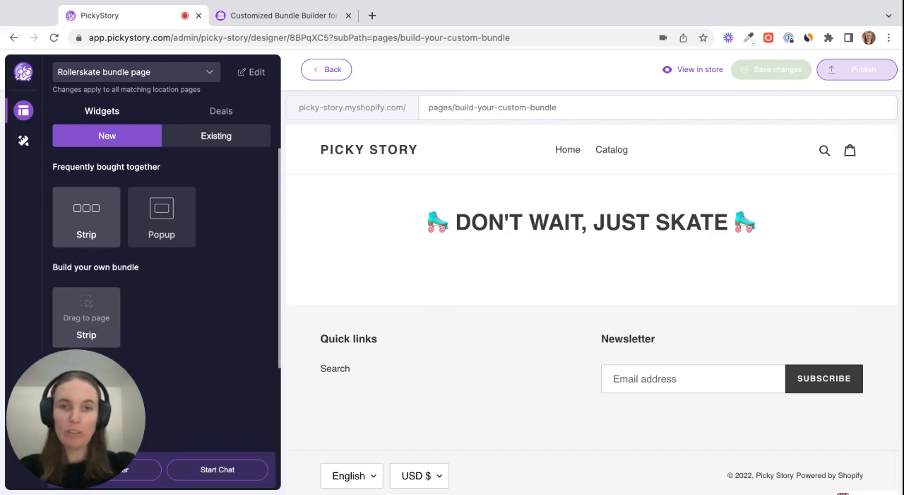
{"action": "left_click_drag", "start_coordinate": [86, 317], "coordinate": [591, 288]}
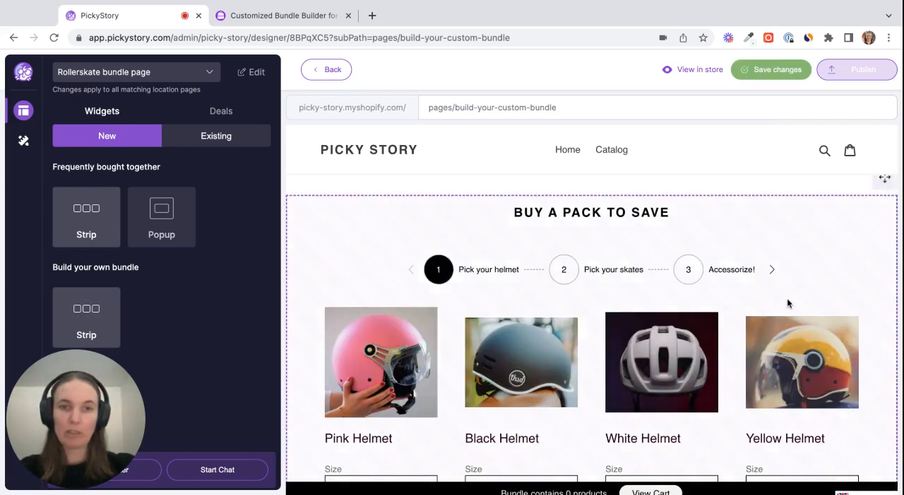
{"action": "scroll", "coordinate": [787, 298], "scroll_direction": "down", "scroll_amount": 4}
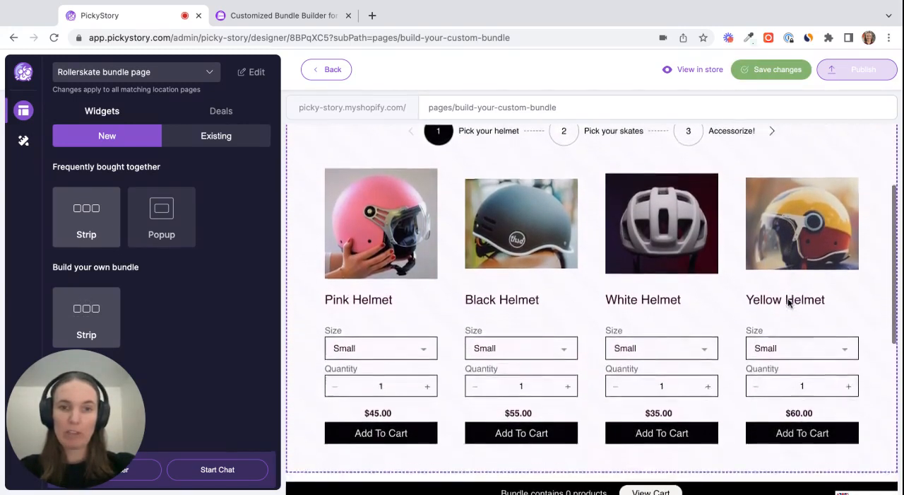
{"action": "scroll", "coordinate": [788, 297], "scroll_direction": "up", "scroll_amount": 1}
{"action": "left_click", "coordinate": [588, 169]}
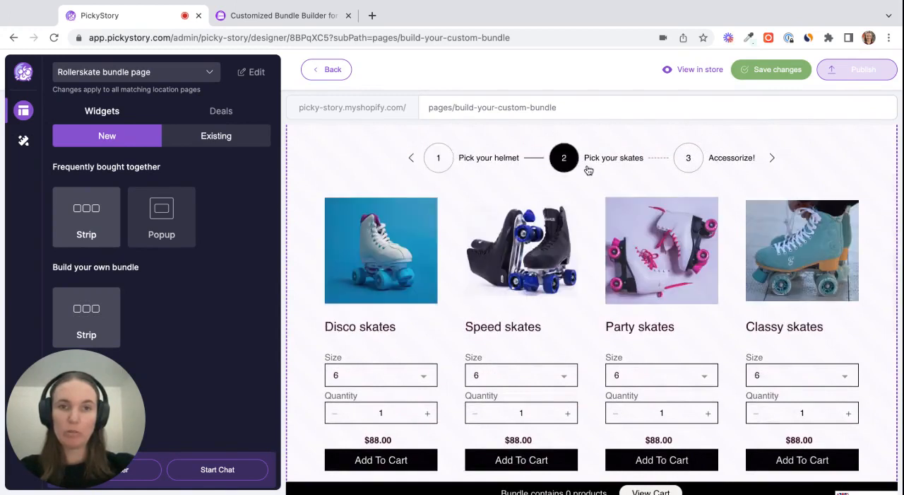
{"action": "left_click", "coordinate": [696, 161]}
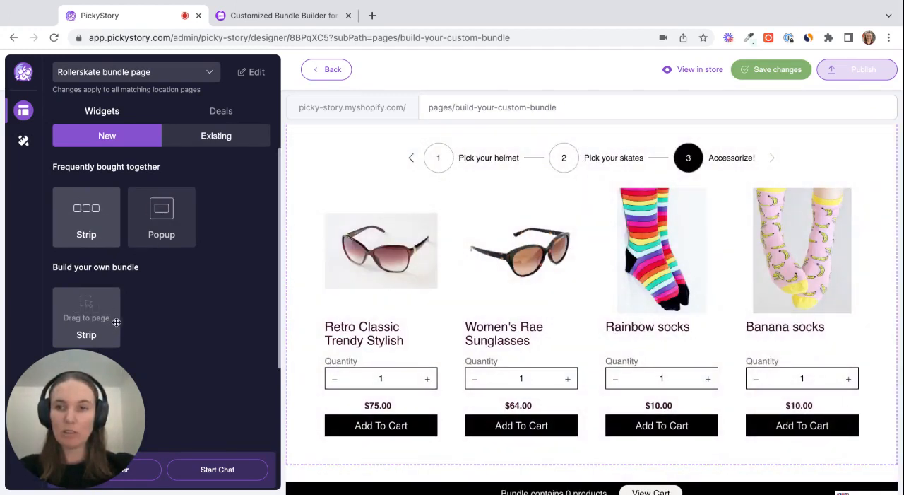
Review the placed strip's layout and advanced settings, plus the text and style customization options
{"action": "left_click", "coordinate": [209, 143]}
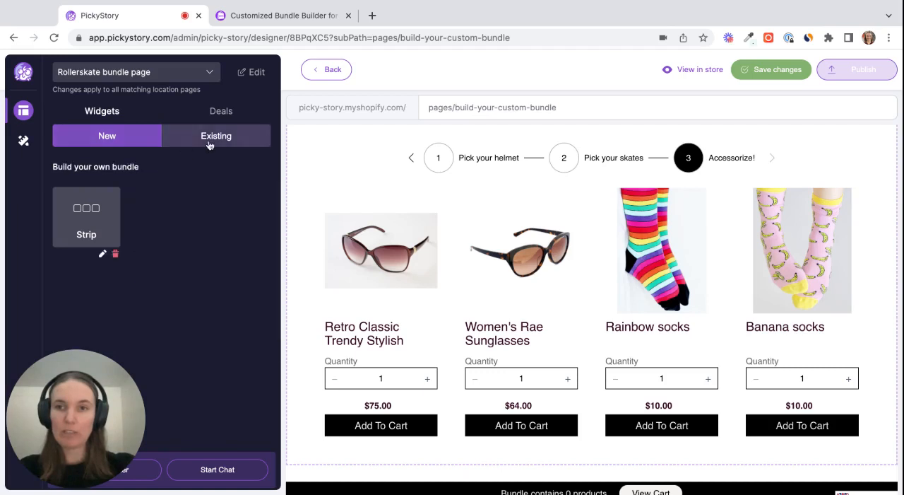
{"action": "left_click", "coordinate": [101, 255]}
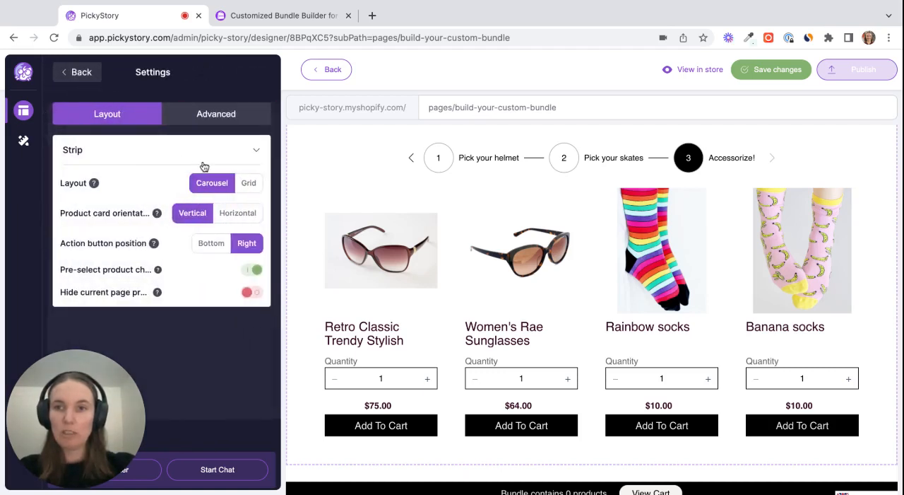
{"action": "left_click", "coordinate": [214, 113]}
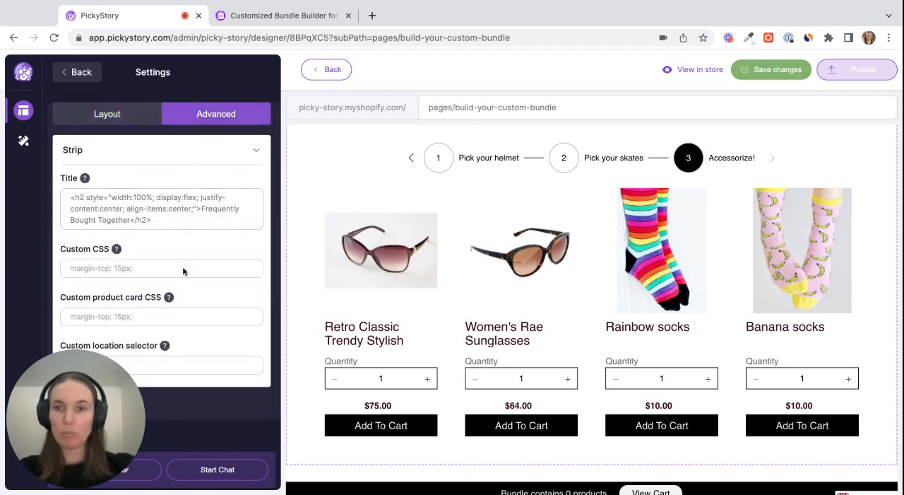
{"action": "left_click", "coordinate": [23, 141]}
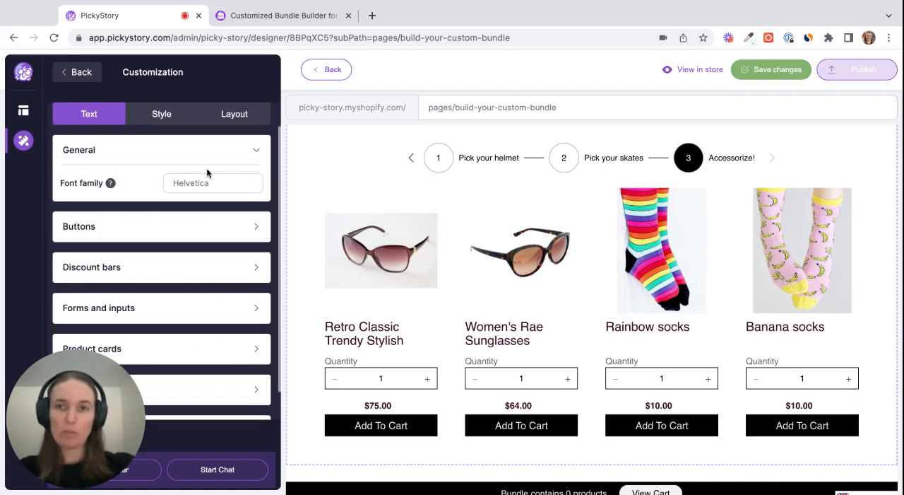
{"action": "left_click", "coordinate": [172, 115]}
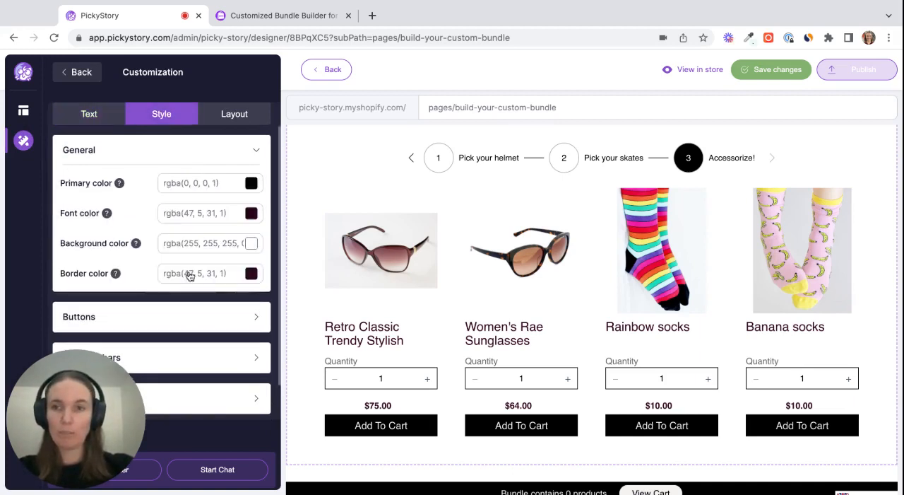
{"action": "scroll", "coordinate": [200, 318], "scroll_direction": "down", "scroll_amount": 1}
{"action": "scroll", "coordinate": [201, 323], "scroll_direction": "up", "scroll_amount": 1}
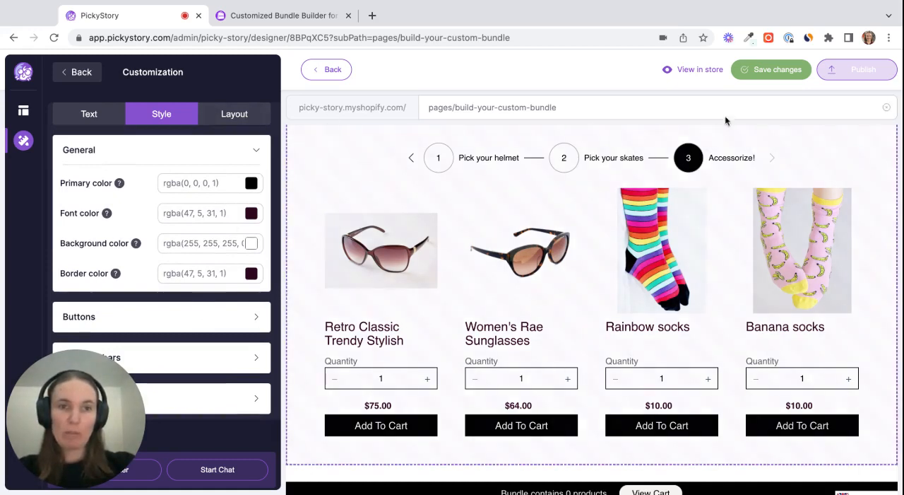
Save and publish the Designer changes, and open the bundle page in the live store
{"action": "left_click", "coordinate": [764, 72]}
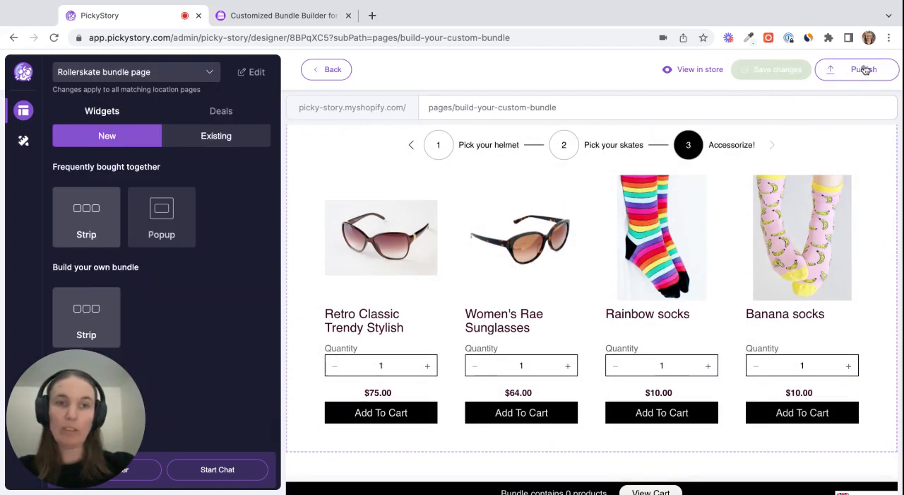
{"action": "left_click", "coordinate": [864, 69]}
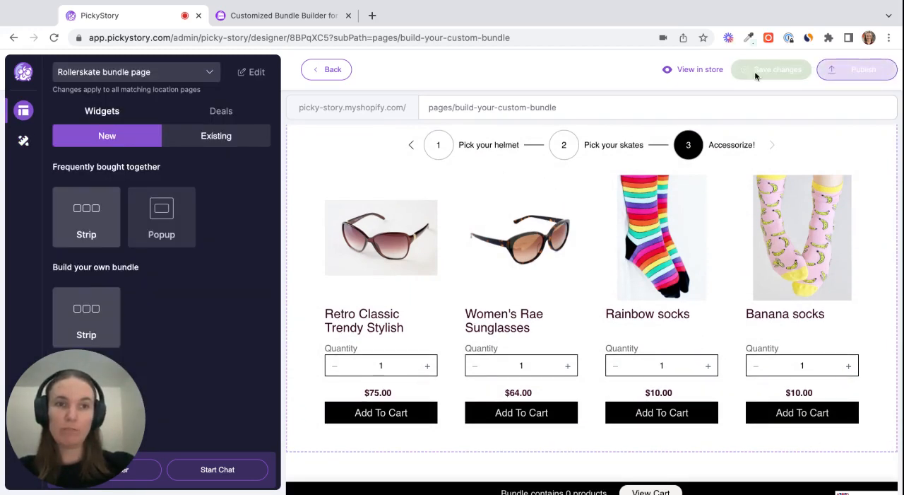
{"action": "left_click", "coordinate": [698, 71]}
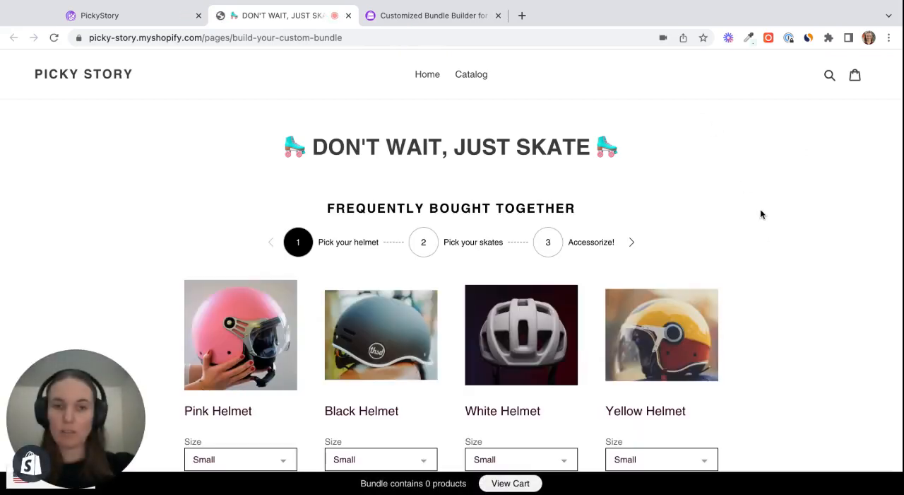
On the store page, add the Black Helmet, Party skates and Women's Rae Sunglasses to the bundle cart
{"action": "scroll", "coordinate": [770, 241], "scroll_direction": "down", "scroll_amount": 3}
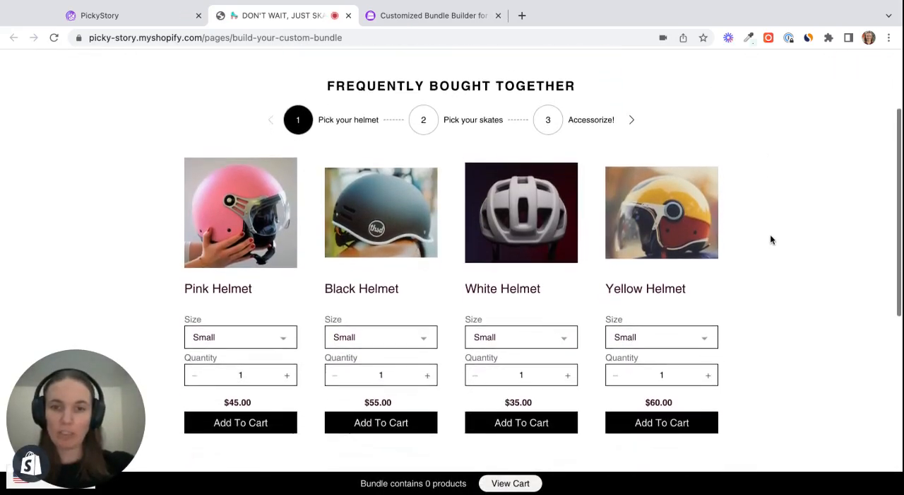
{"action": "left_click", "coordinate": [392, 410]}
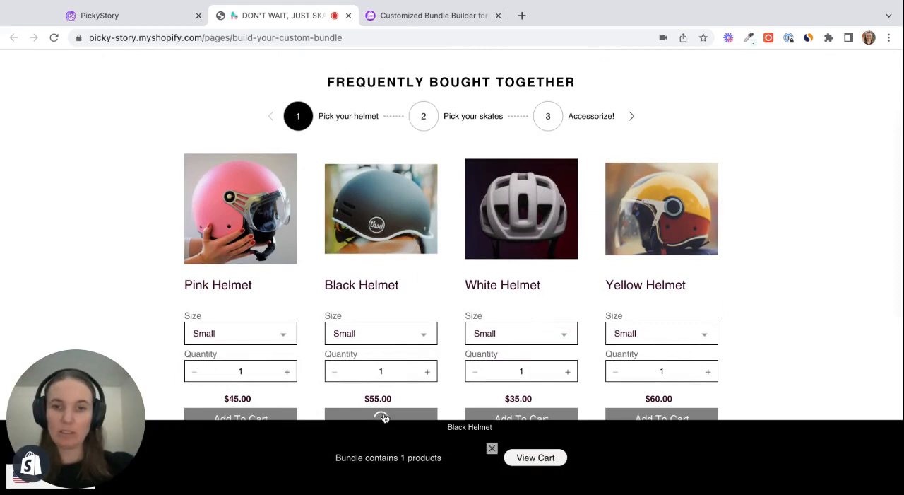
{"action": "left_click", "coordinate": [424, 119]}
{"action": "scroll", "coordinate": [468, 315], "scroll_direction": "down", "scroll_amount": 1}
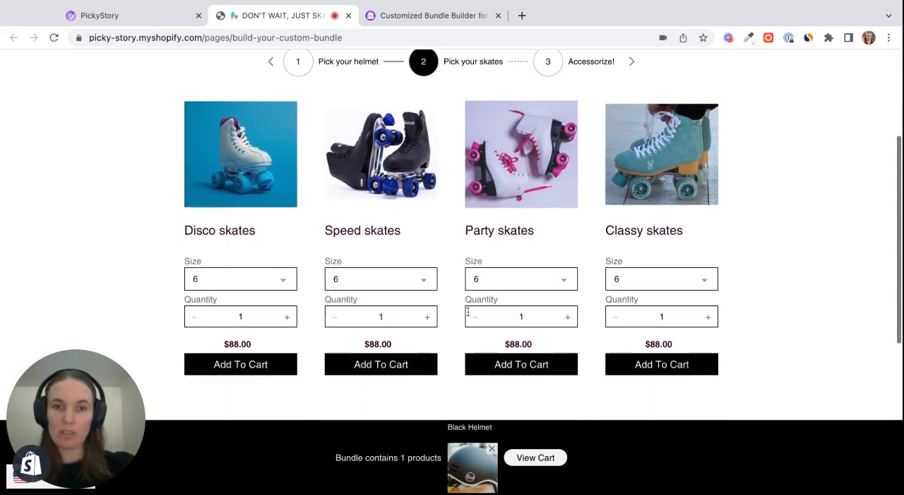
{"action": "left_click", "coordinate": [509, 366]}
{"action": "left_click", "coordinate": [548, 71]}
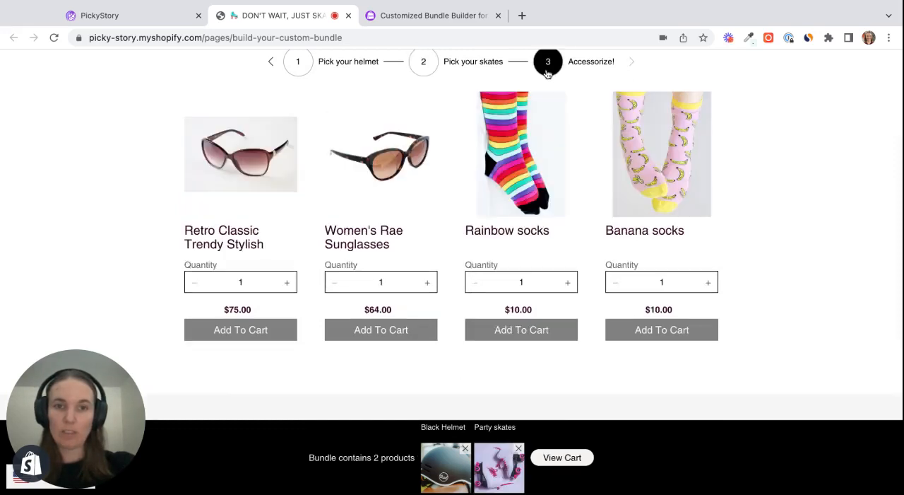
{"action": "left_click", "coordinate": [397, 330]}
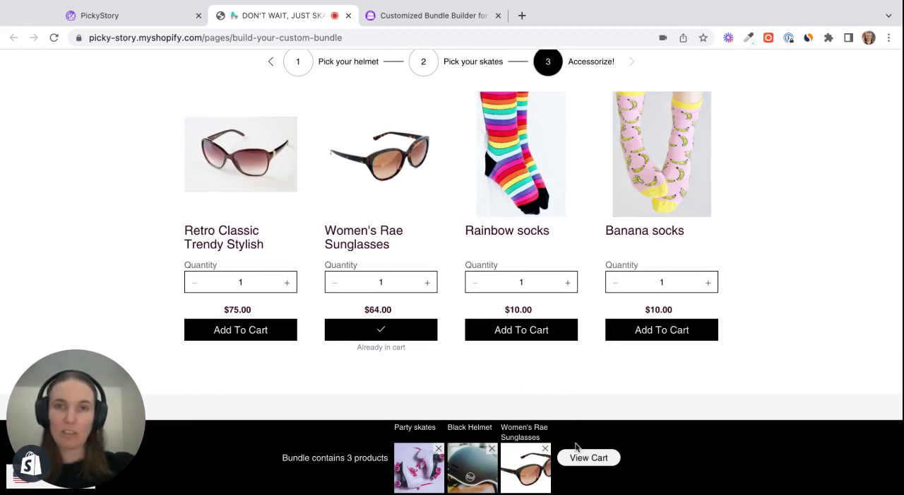
{"action": "scroll", "coordinate": [604, 367], "scroll_direction": "up", "scroll_amount": 1}
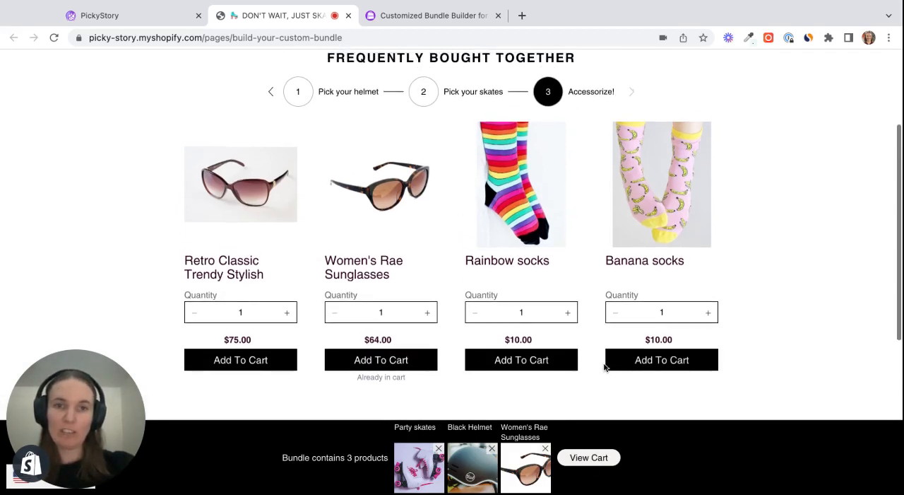